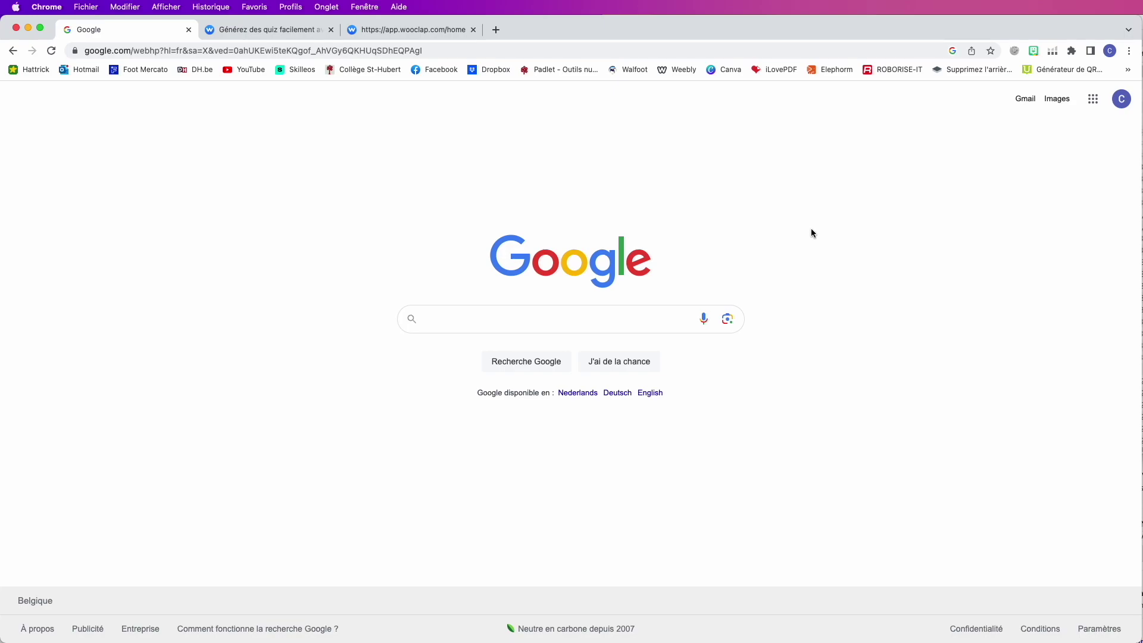
Search Google for "quiz wizard" and open the Quiz Wizard site at getquizwizard.com.
left_click(500, 319)
type("qui")
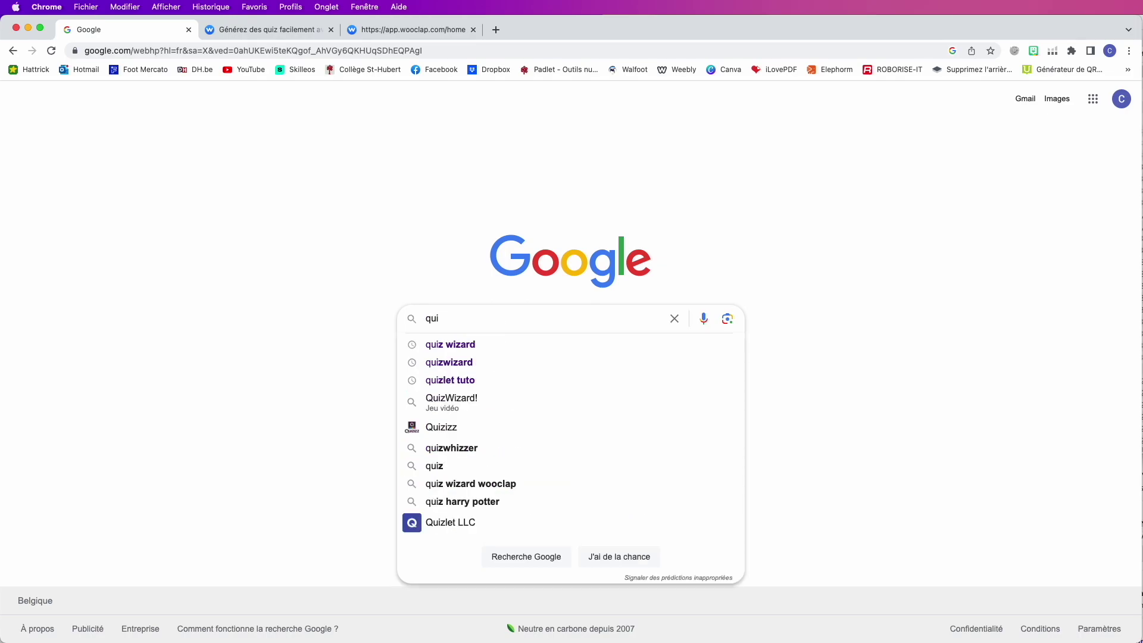
left_click(470, 351)
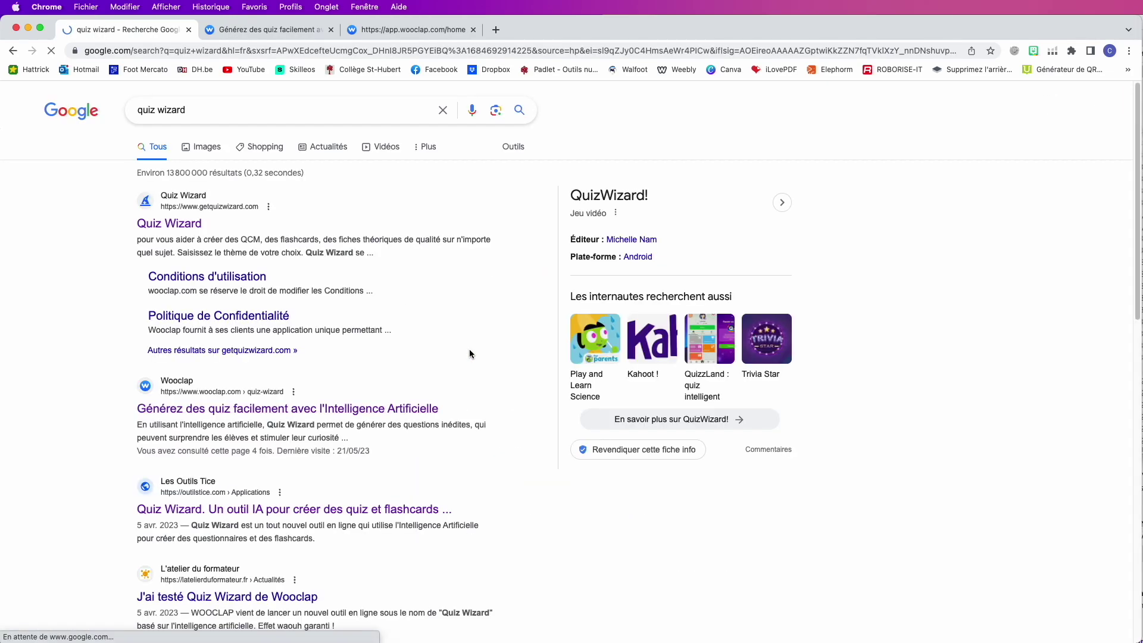
left_click(177, 224)
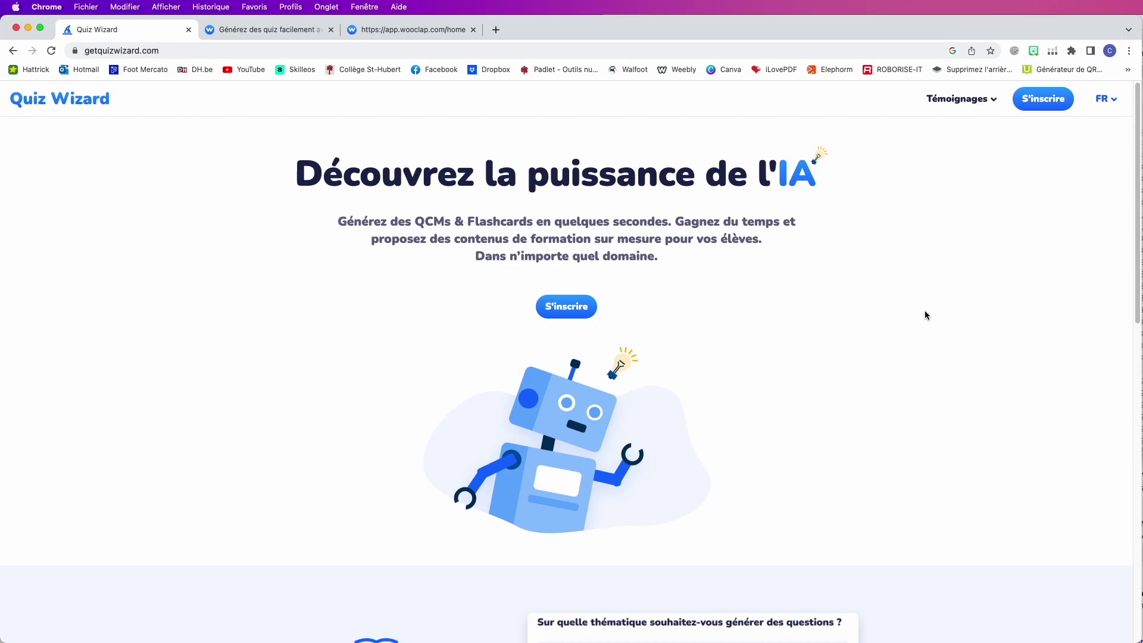
Review Wooclap's Quiz Wizard presentation page, including the section describing its three steps.
left_click(237, 30)
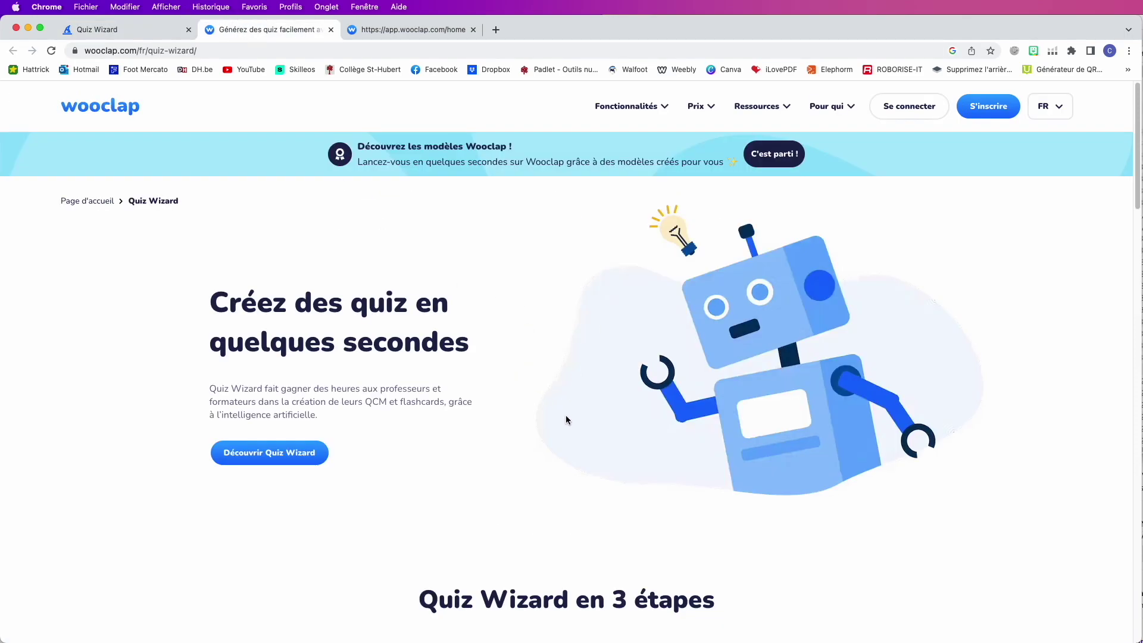
scroll(566, 416, "down", 10)
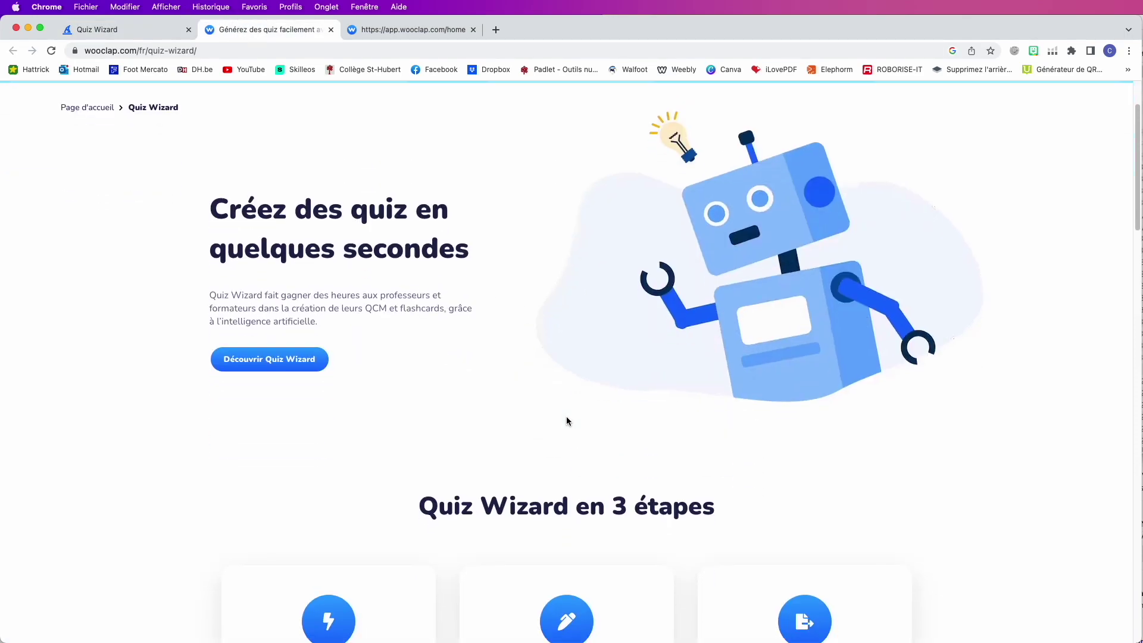
scroll(559, 399, "up", 6)
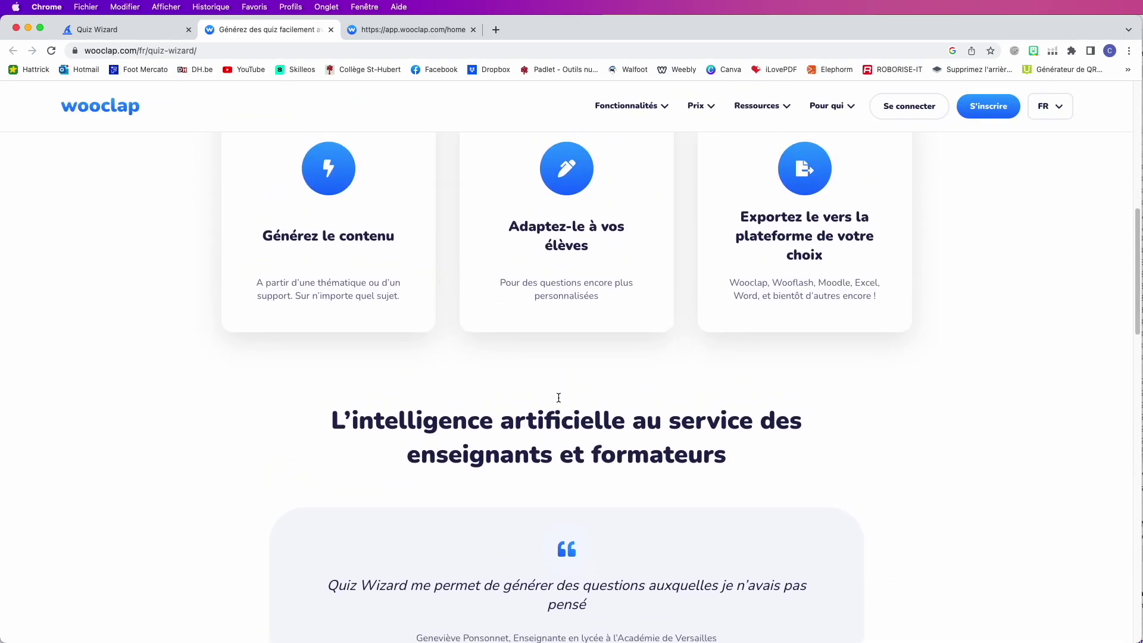
scroll(547, 389, "down", 1)
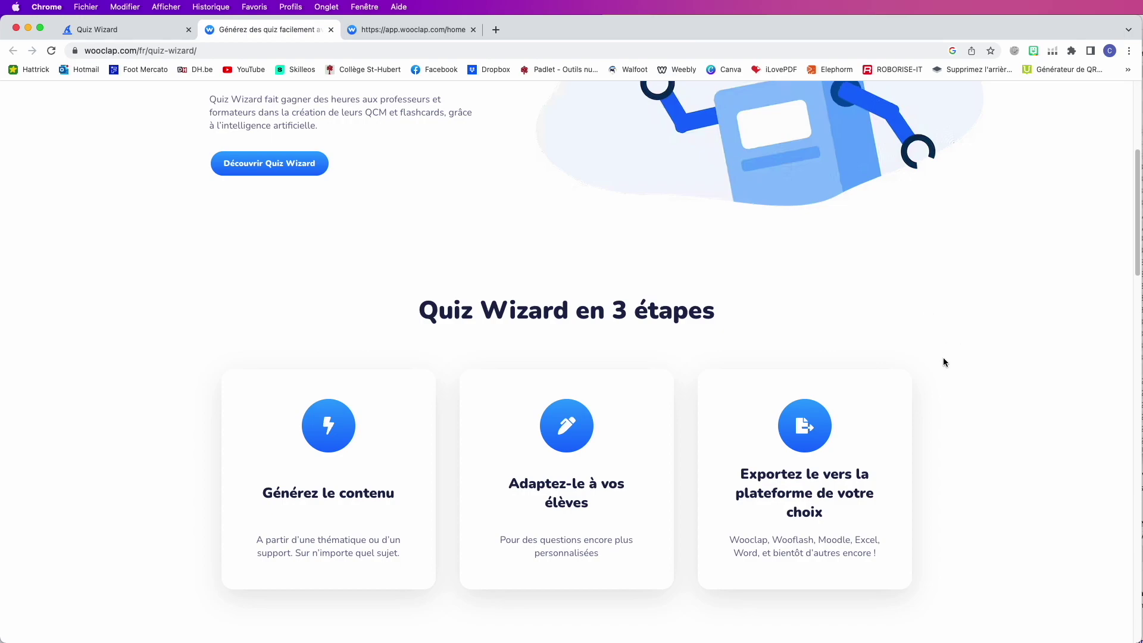
scroll(943, 361, "down", 5)
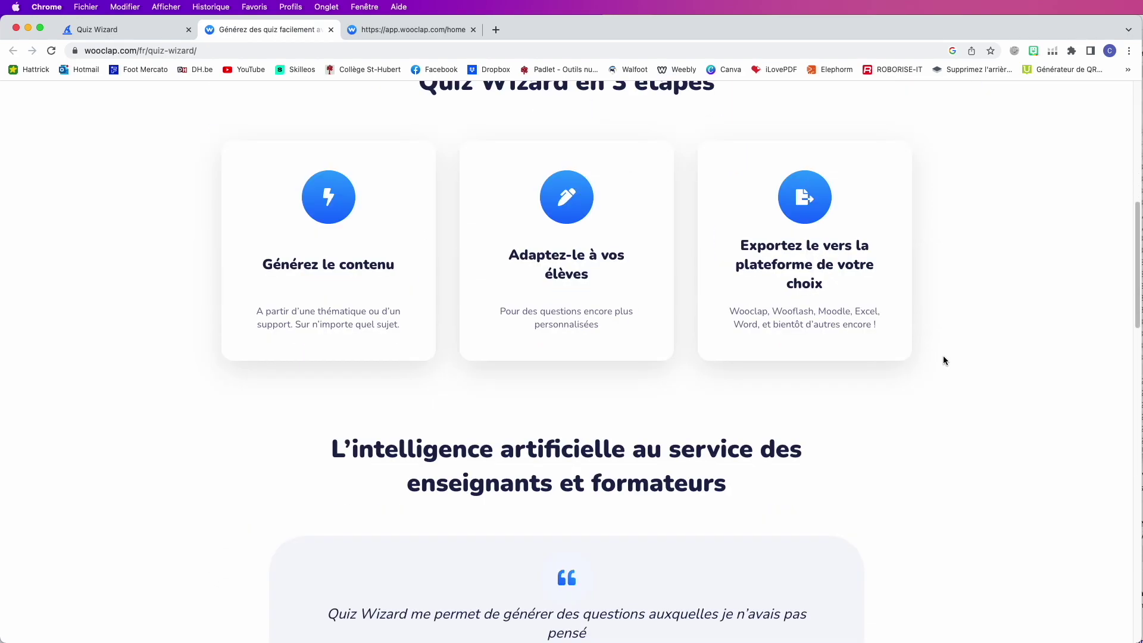
scroll(943, 356, "up", 3)
scroll(943, 355, "down", 4)
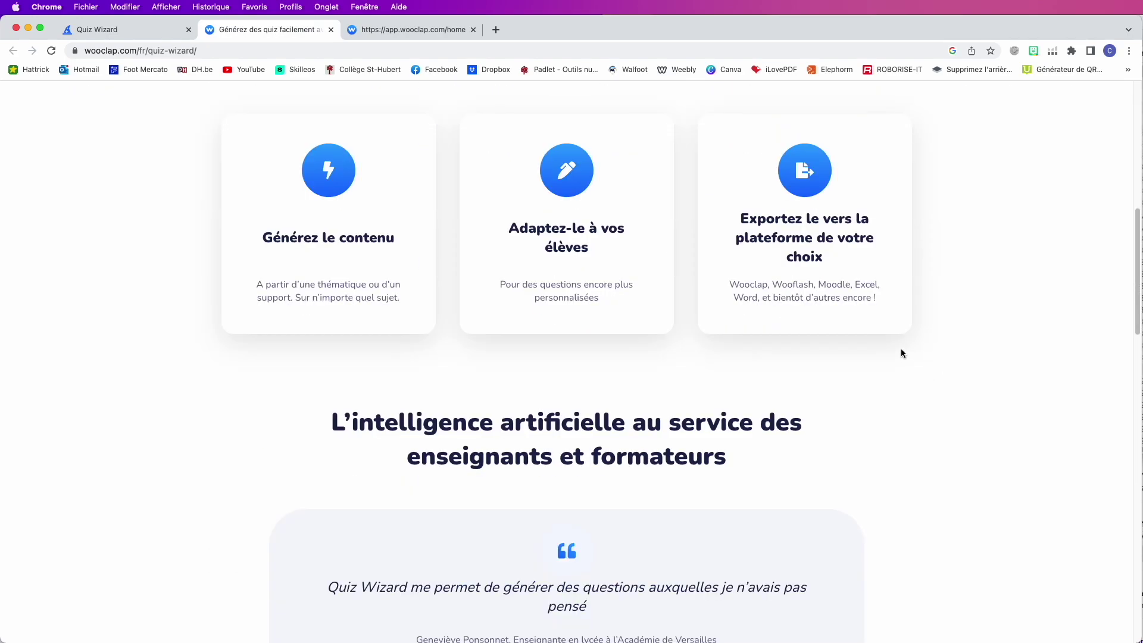
scroll(863, 343, "up", 10)
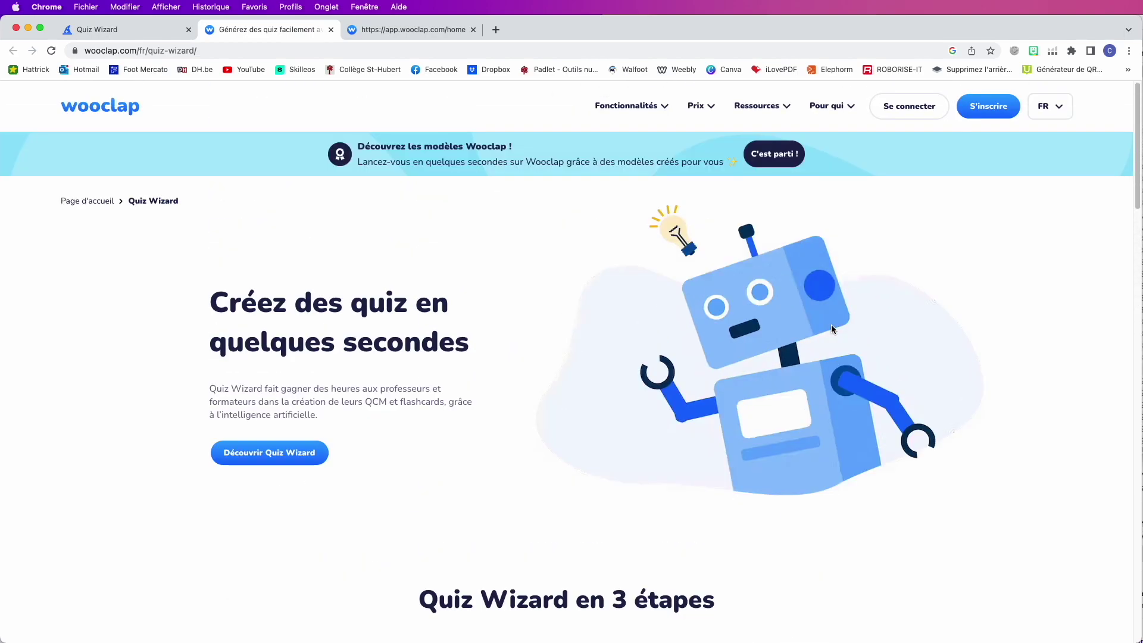
Start a free registration on the Quiz Wizard site, entering the account e-mail and password, and continue to the profile details.
left_click(129, 30)
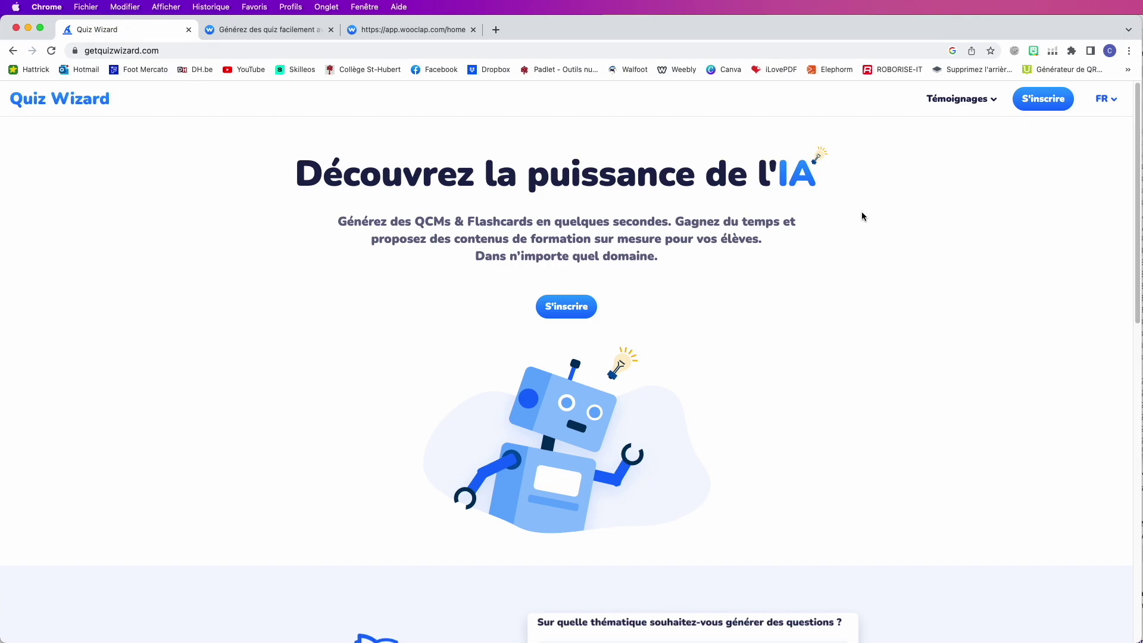
left_click(1037, 100)
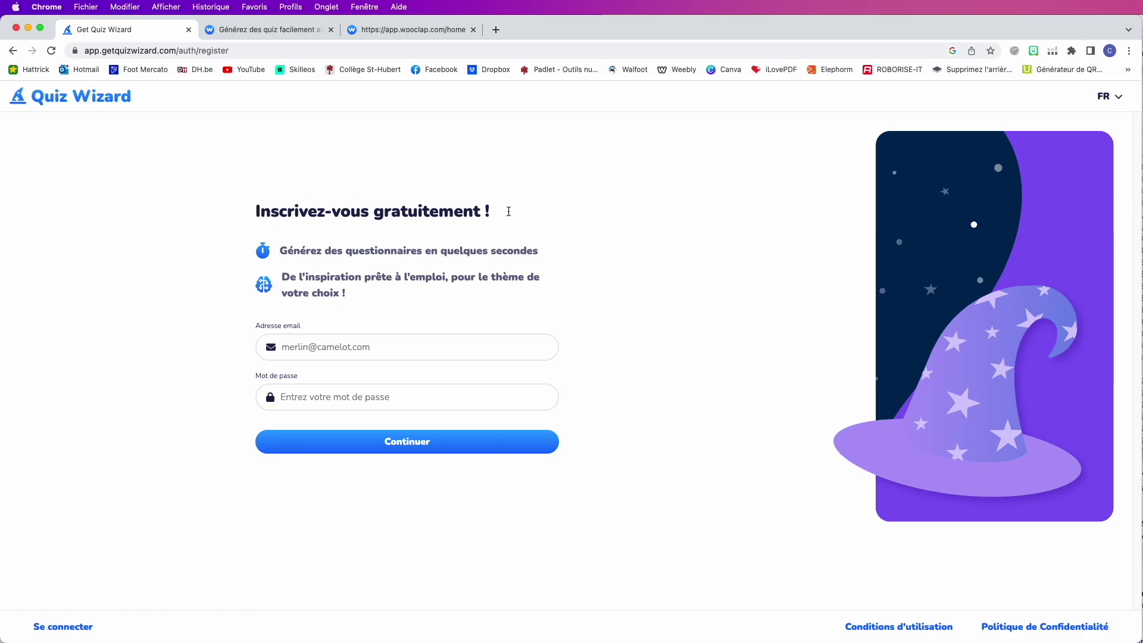
left_click(414, 350)
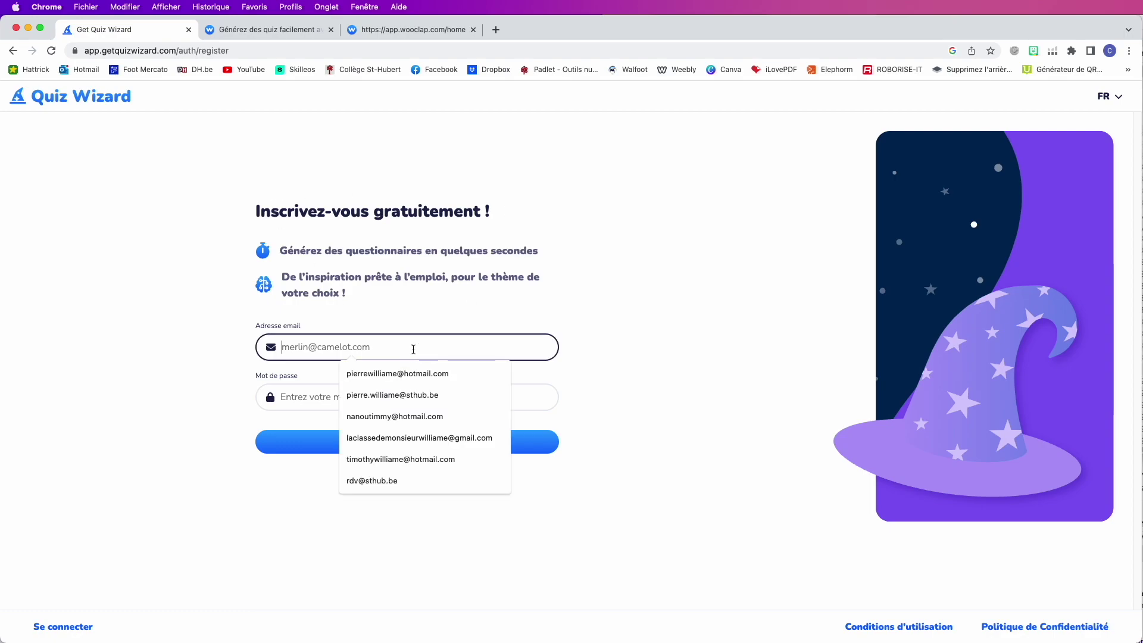
left_click(416, 373)
left_click(393, 397)
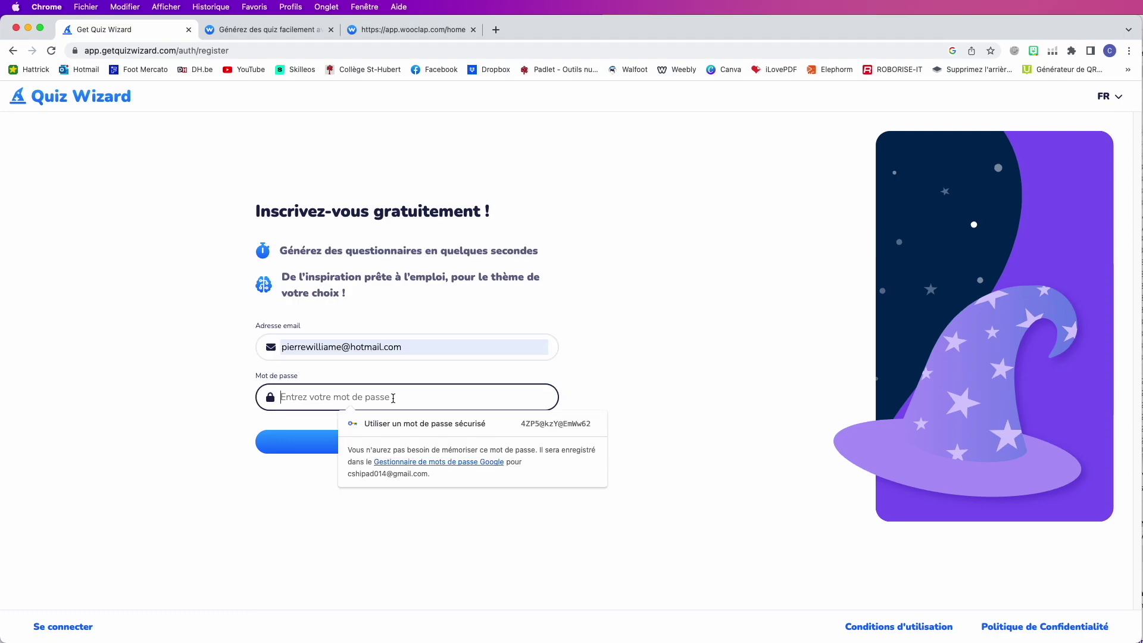
type("•••••••")
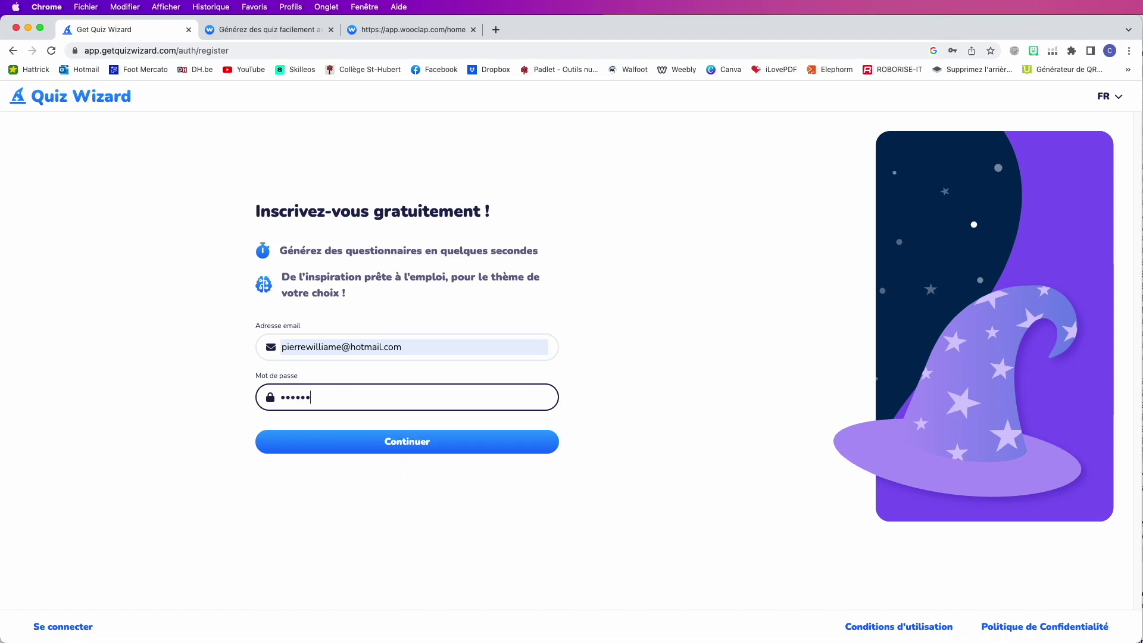
type("••")
left_click(402, 444)
Complete sign-up with the full name, role Enseignant (primaire ou secondaire) and organisation Collège Saint-Hubert, dismissing the browser's password prompts.
left_click(302, 301)
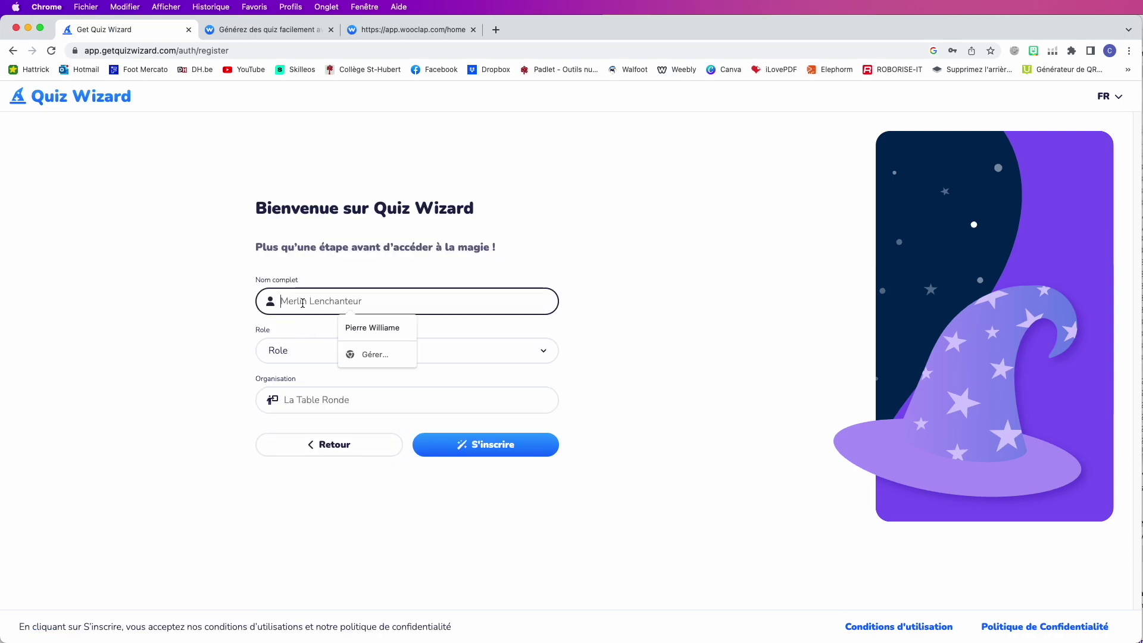
left_click(373, 329)
left_click(322, 352)
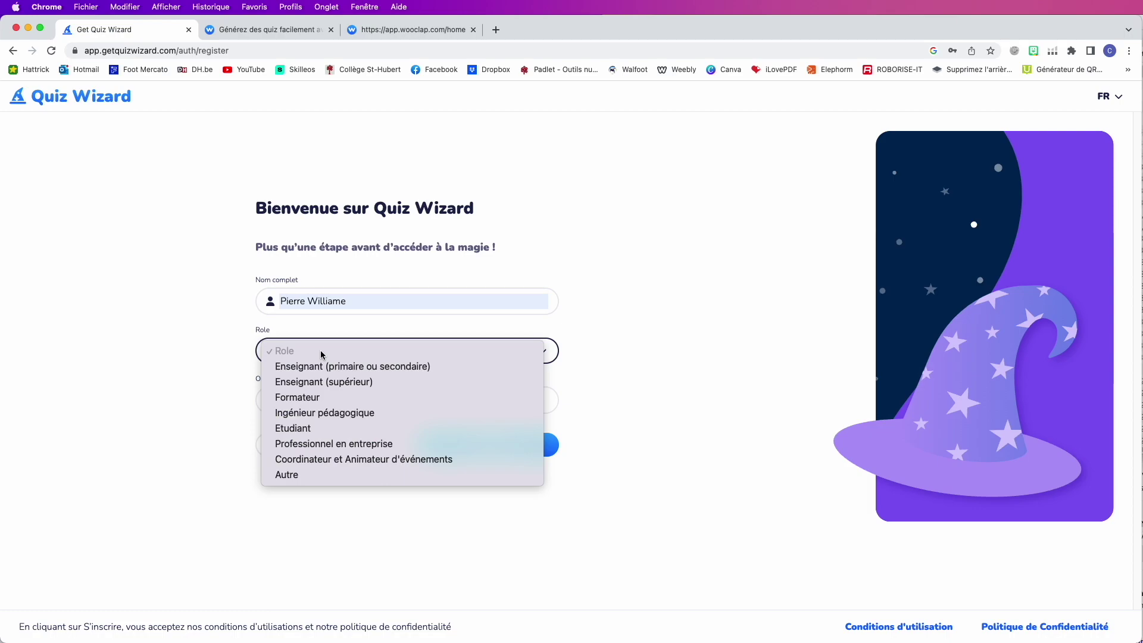
left_click(326, 367)
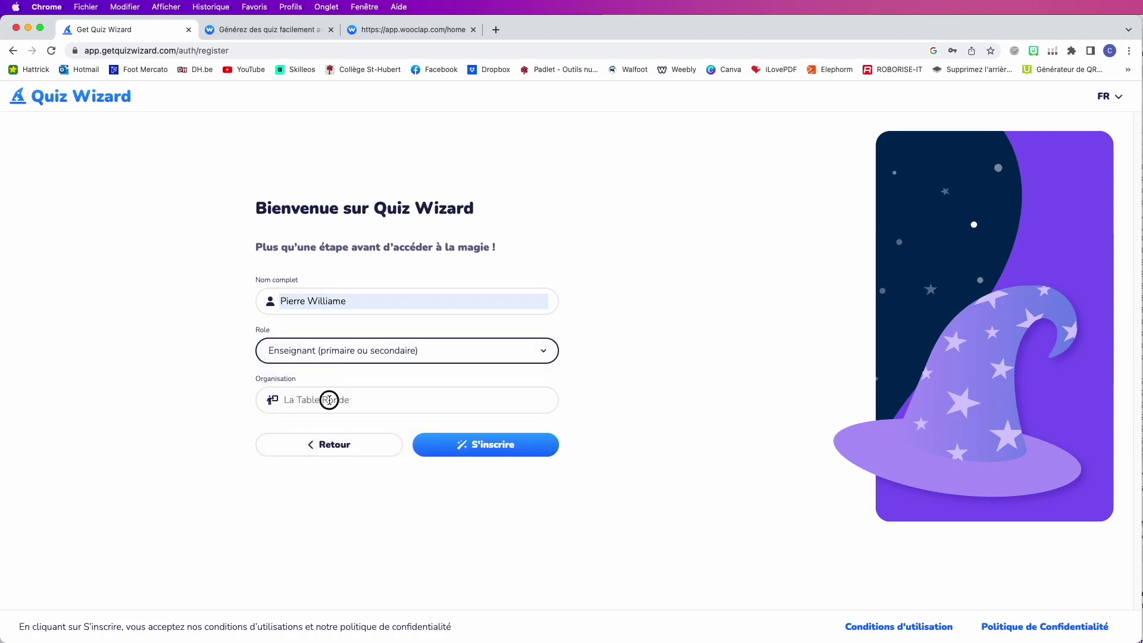
left_click(329, 400)
left_click(390, 427)
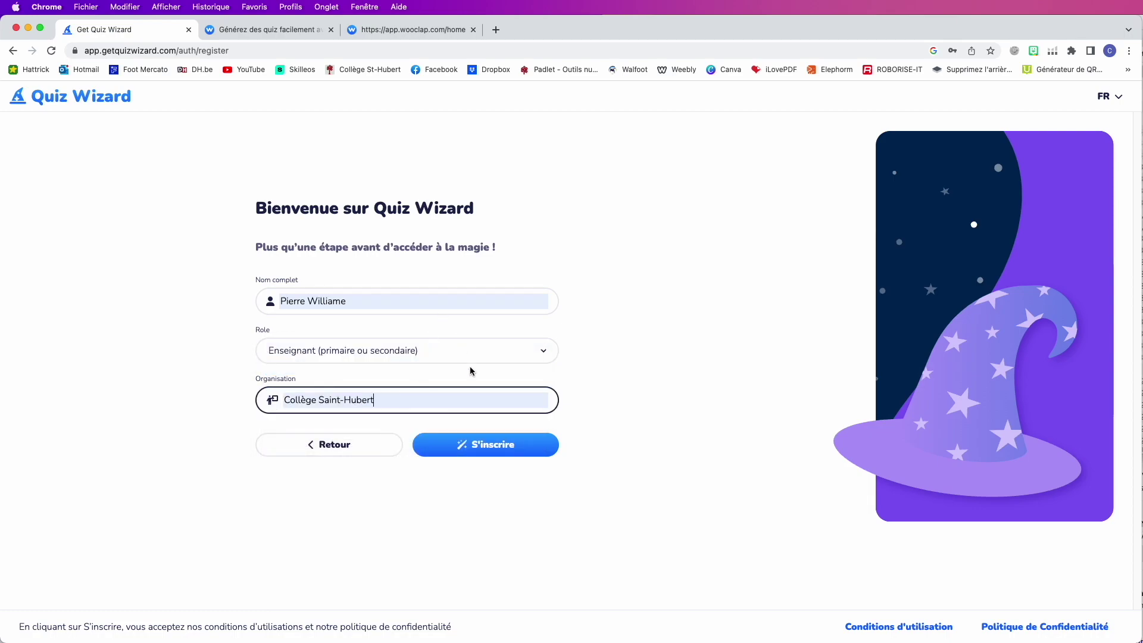
left_click(500, 450)
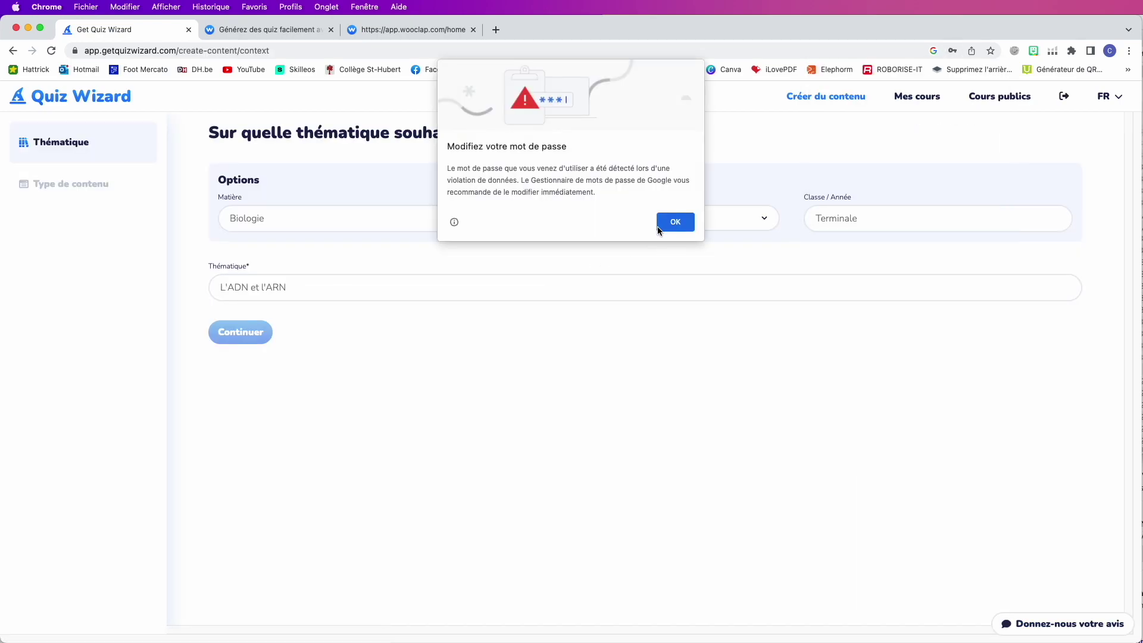
left_click(660, 225)
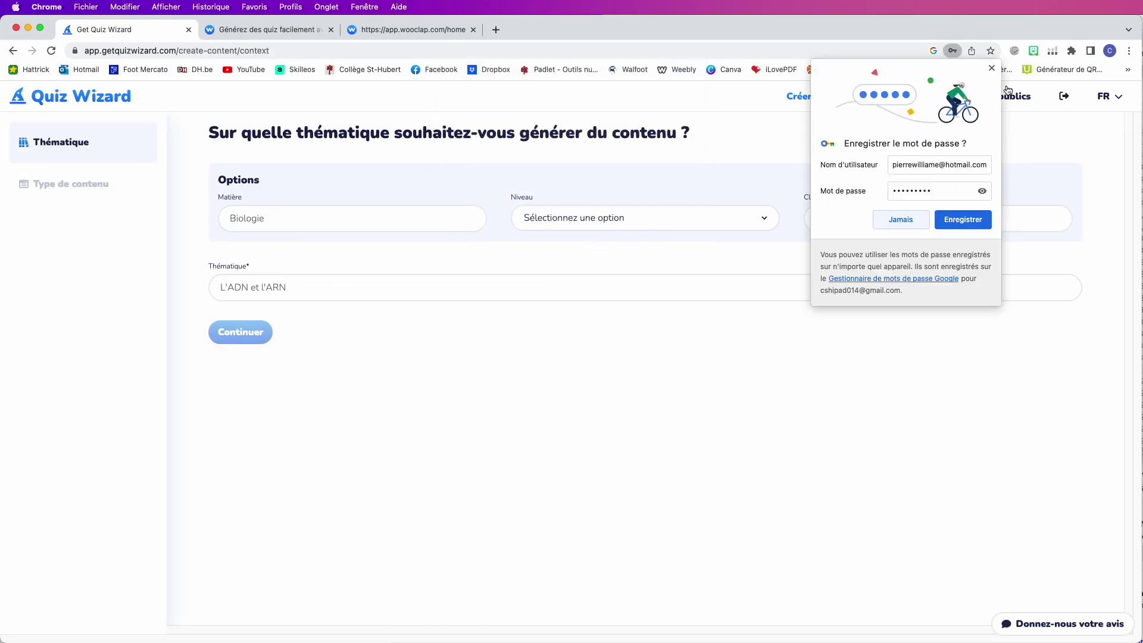
left_click(992, 68)
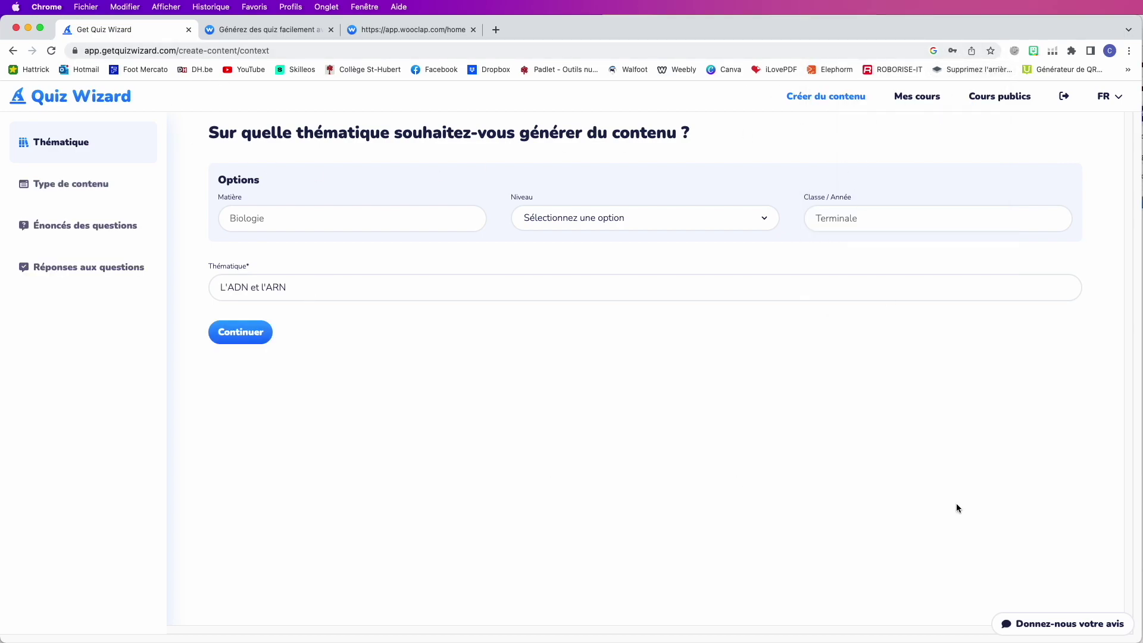
Set the content options to subject Histoire, level Primaire and class 6ème.
left_click(293, 218)
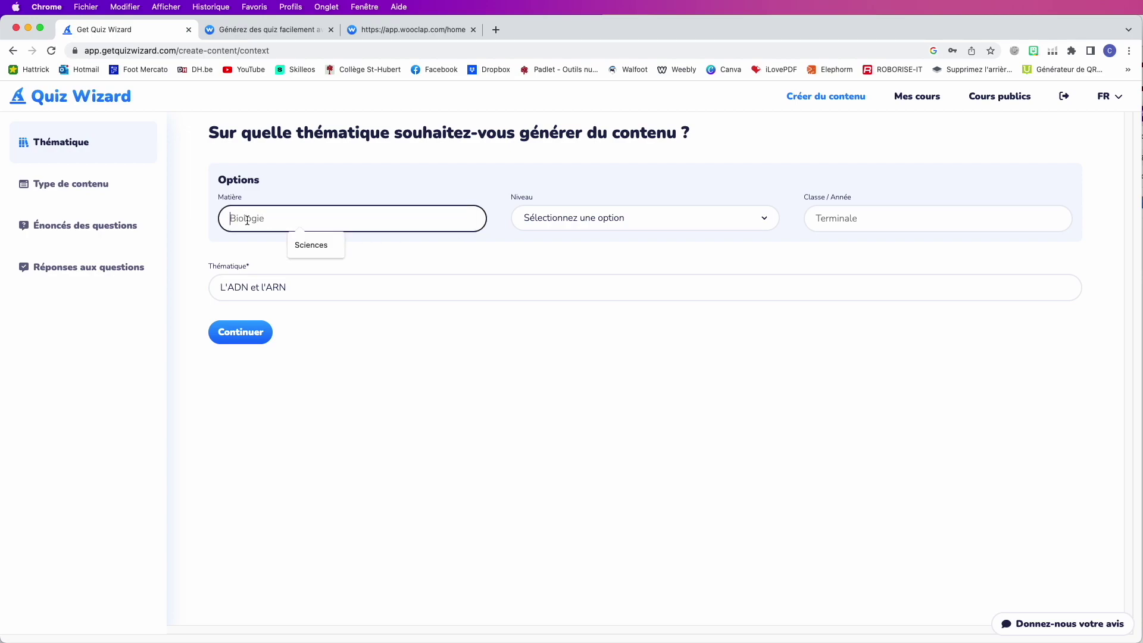
type("Histoire")
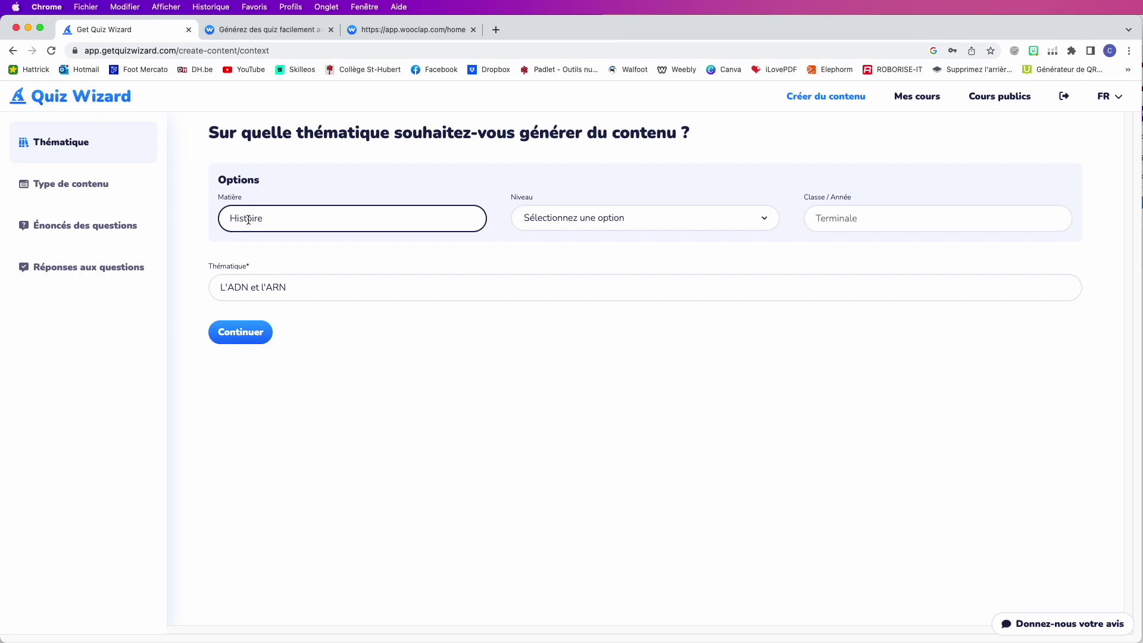
left_click(560, 218)
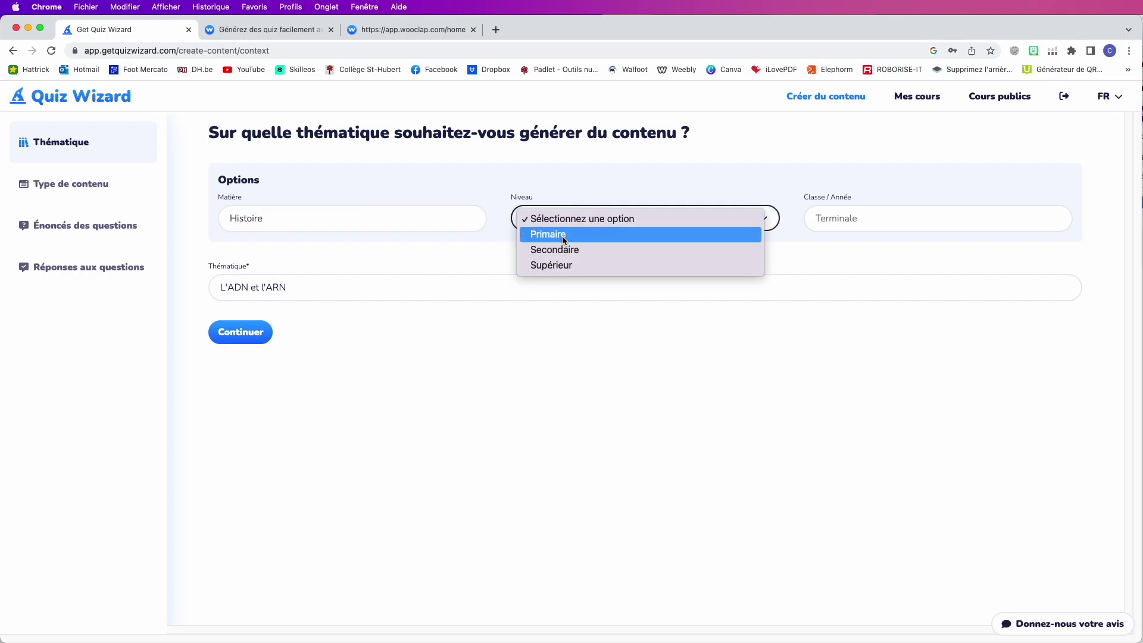
left_click(562, 235)
left_click(906, 214)
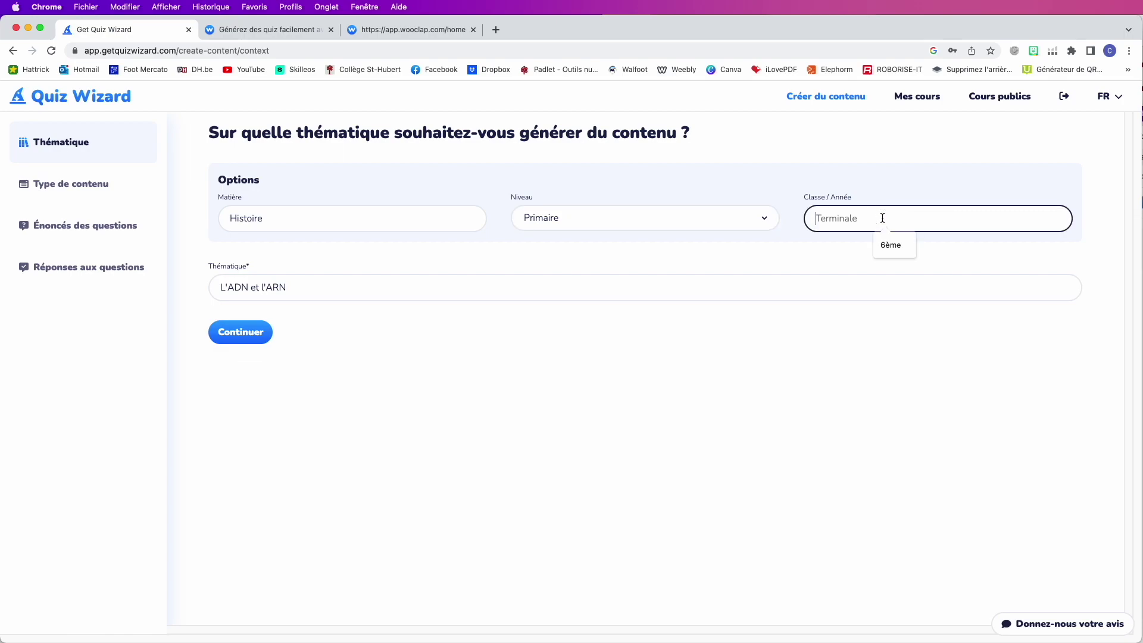
left_click(891, 246)
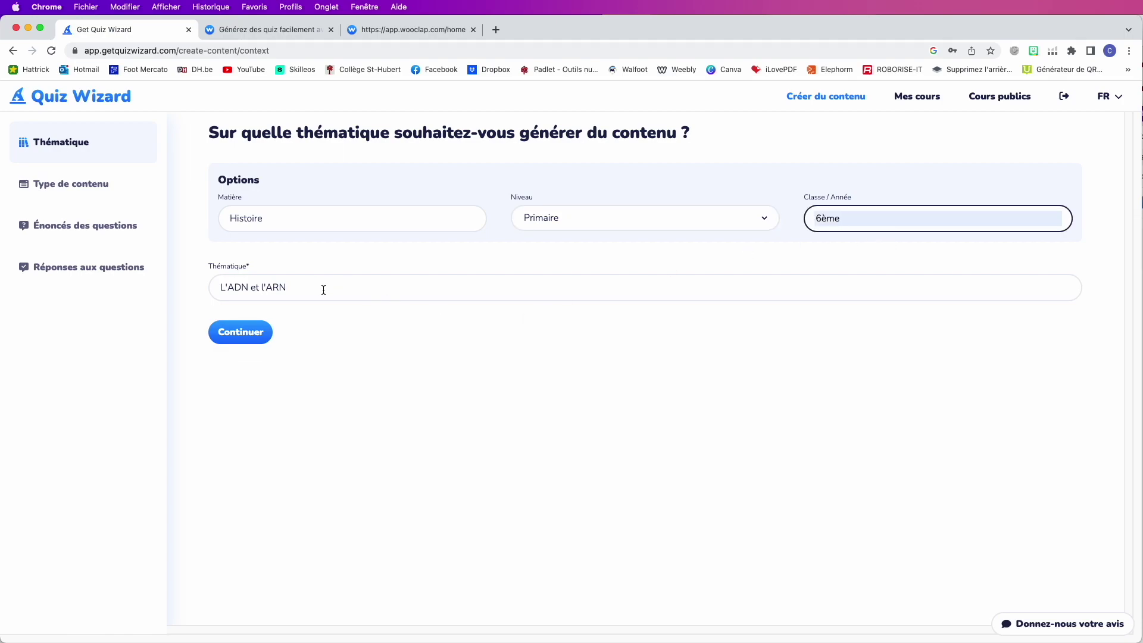
Replace the theme with "La Belgique" and continue to the content type selection.
left_click_drag(323, 290, 205, 287)
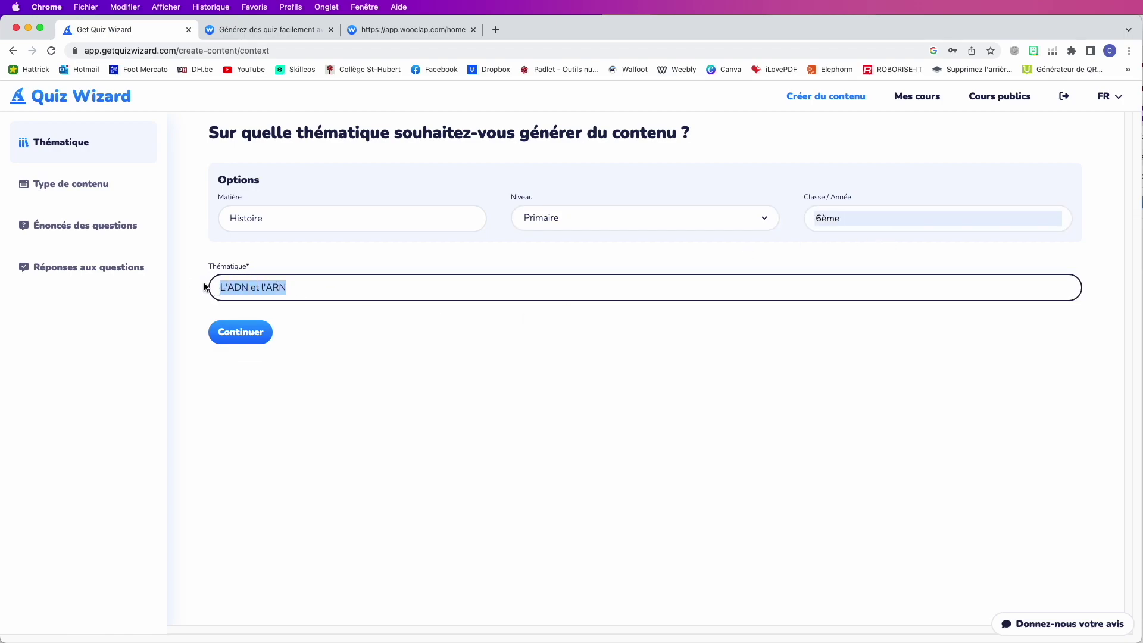
type("La Be")
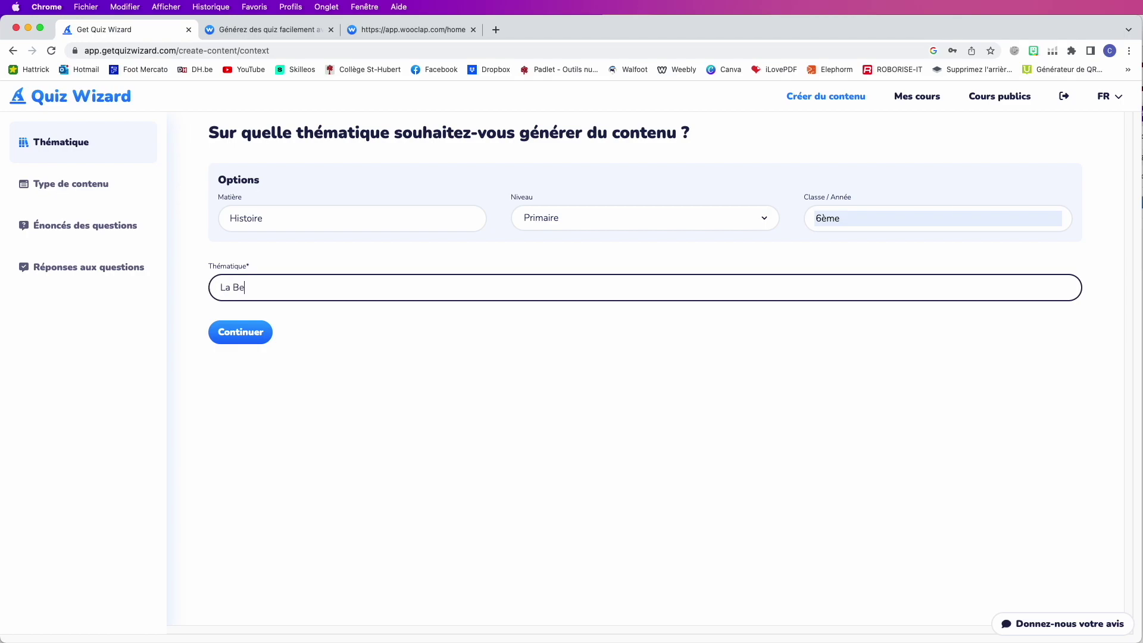
type("lgique")
left_click(242, 332)
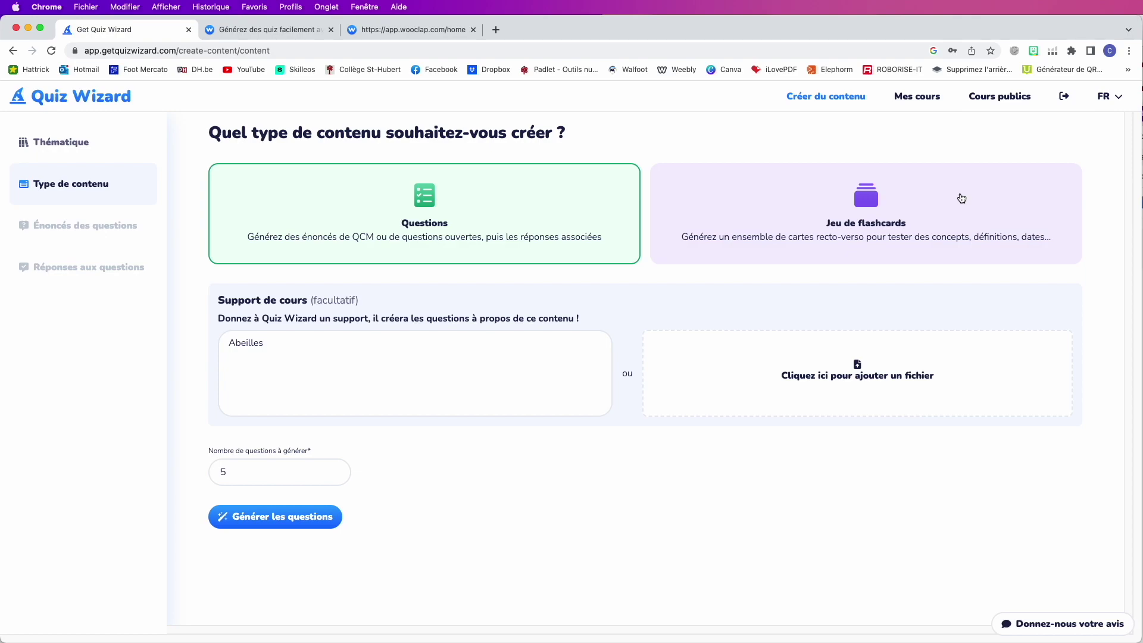
Clear the text "Abeilles" from the optional course material.
left_click(265, 347)
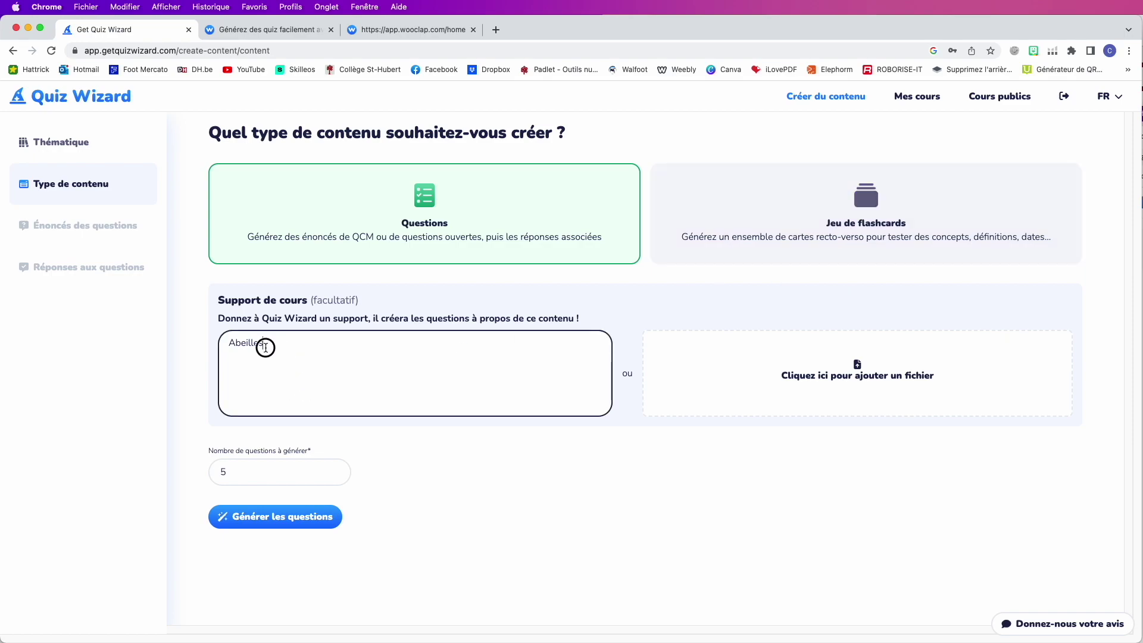
left_click_drag(265, 348, 227, 348)
key("BackSpace")
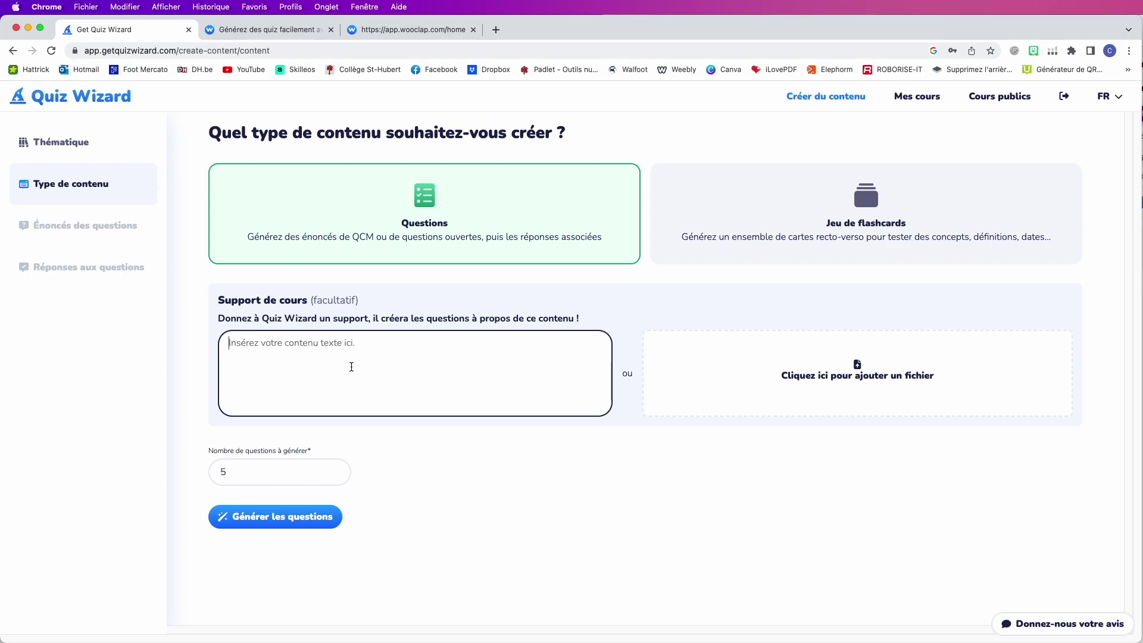
left_click(351, 366)
left_click(351, 367)
Attach histoirebelgique.pdf from the Téléchargements folder as the course material file.
left_click(857, 366)
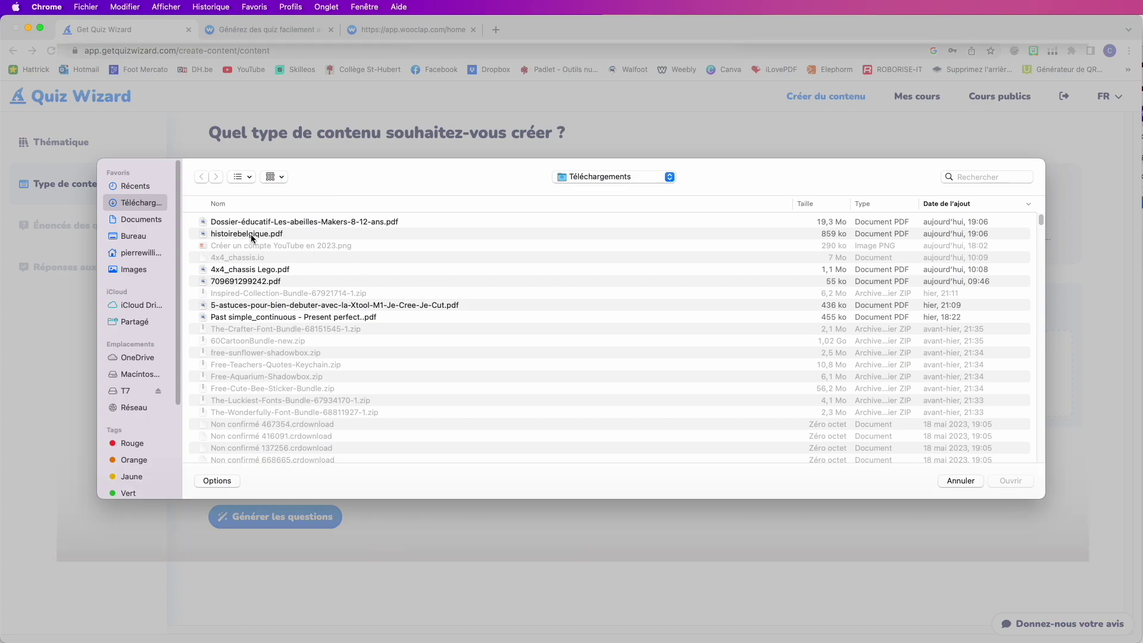
left_click(252, 234)
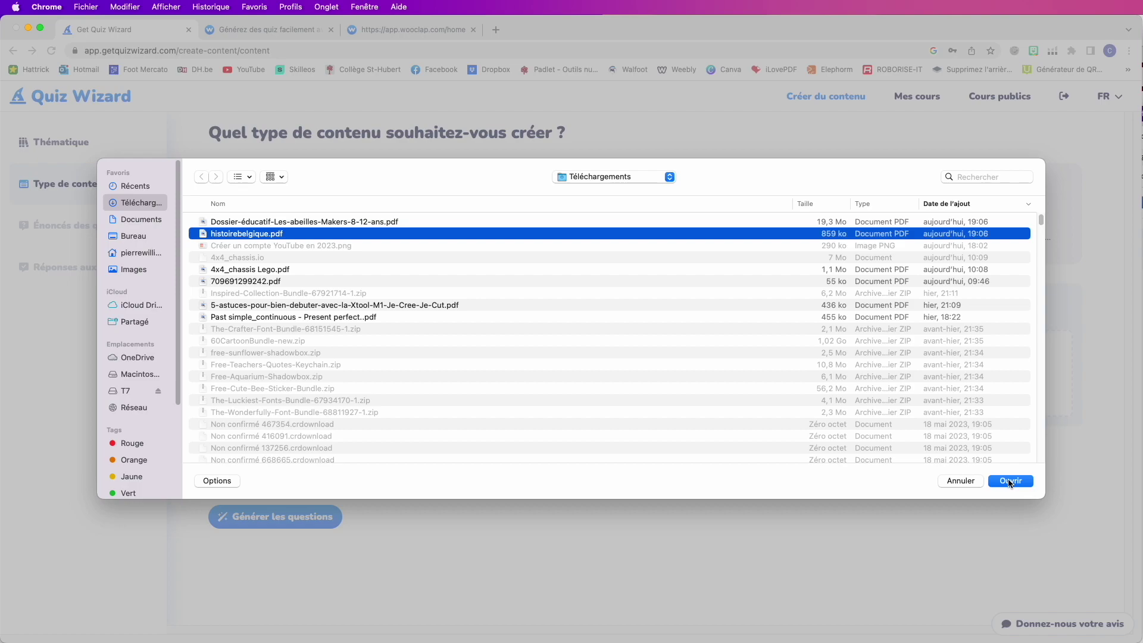
left_click(1010, 481)
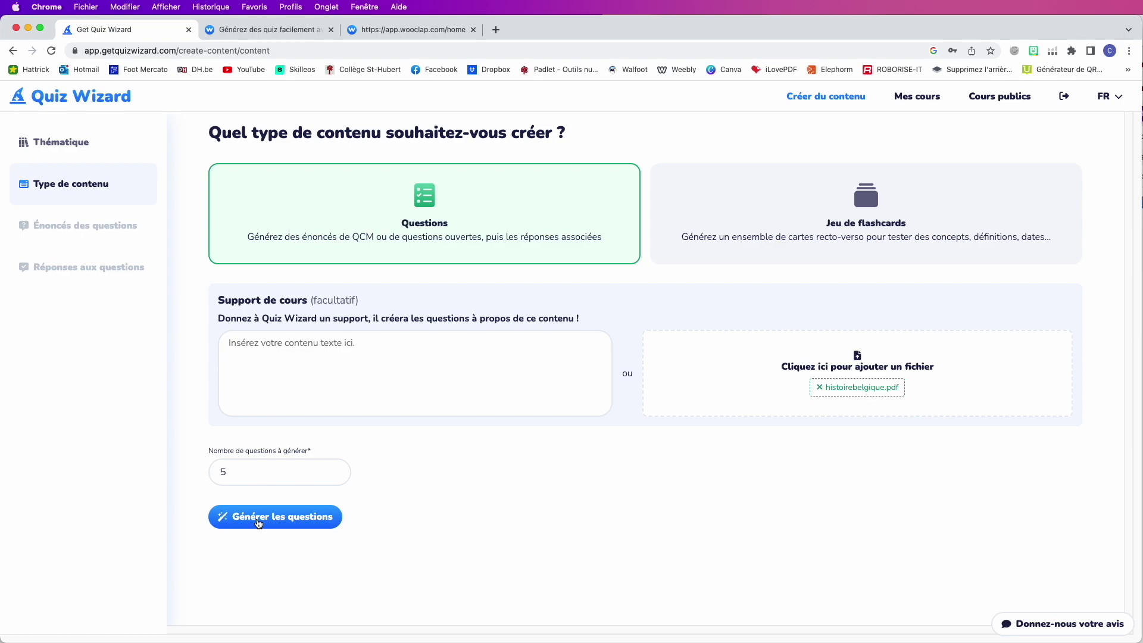
Generate 5 questions from the attached PDF and review the question statements.
left_click(264, 518)
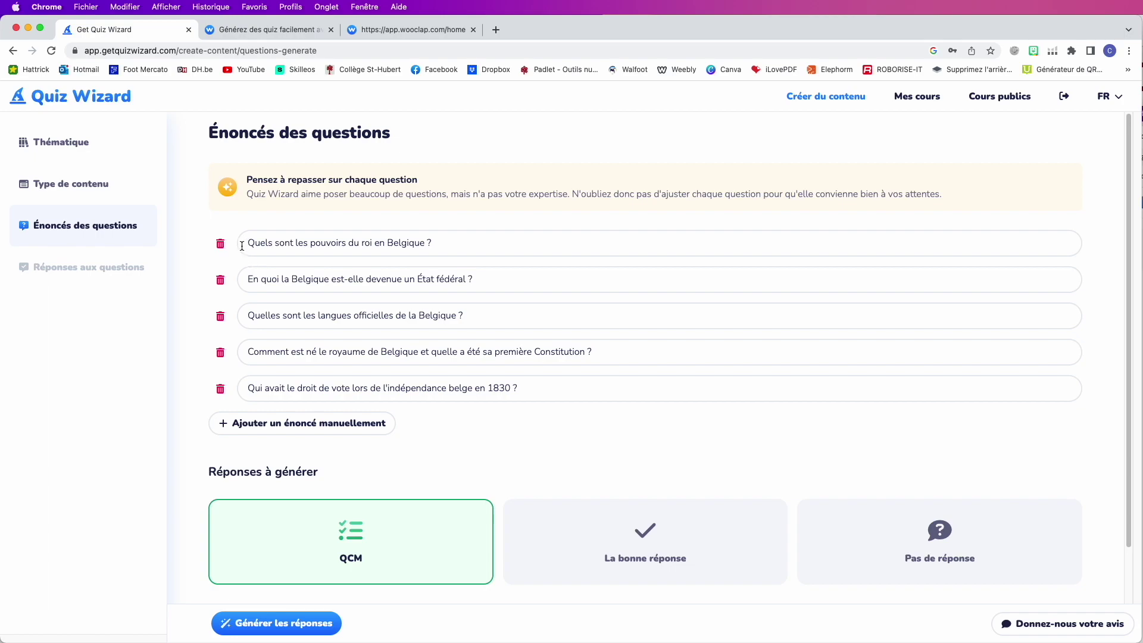
left_click(433, 244)
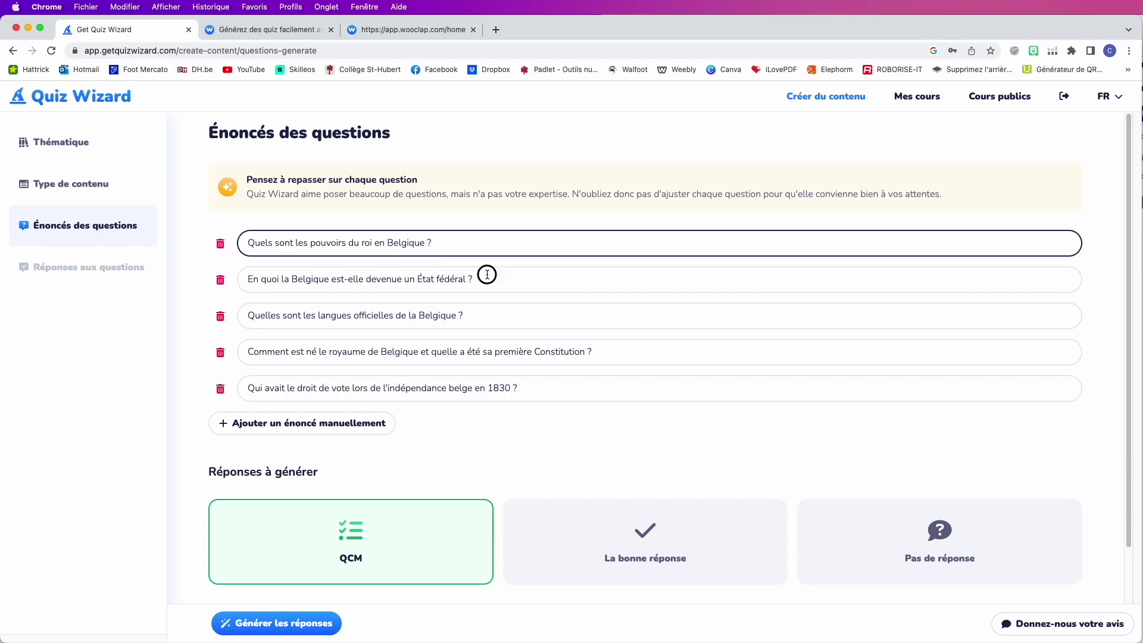
left_click(410, 279)
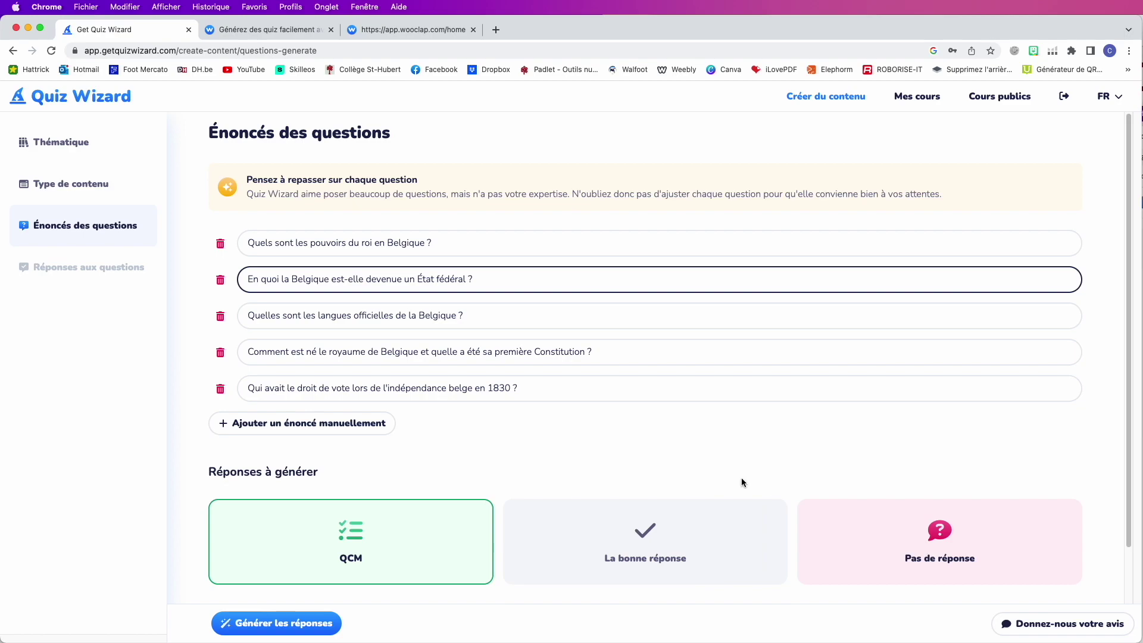
Try the La bonne réponse and Pas de réponse answer types and return to QCM.
scroll(685, 429, "down", 3)
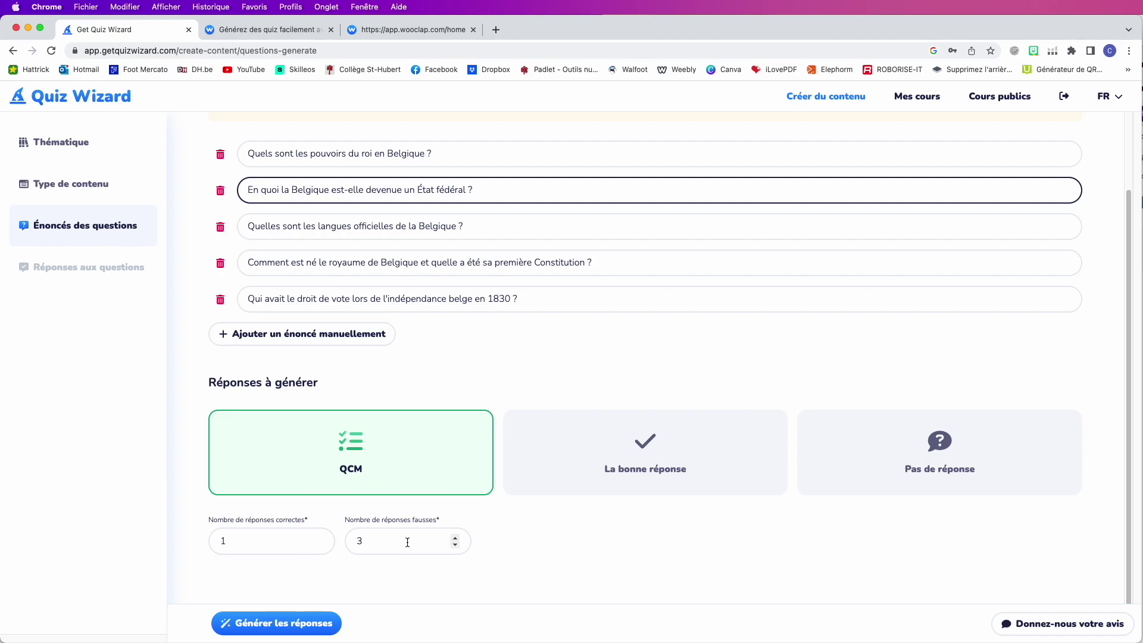
left_click(585, 462)
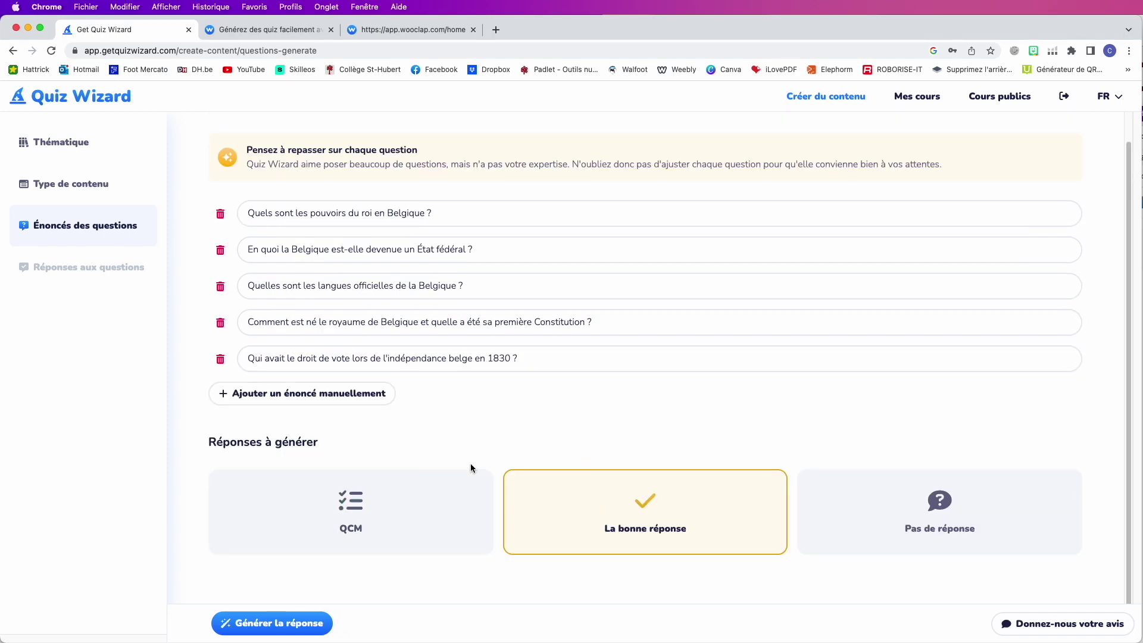
left_click(892, 515)
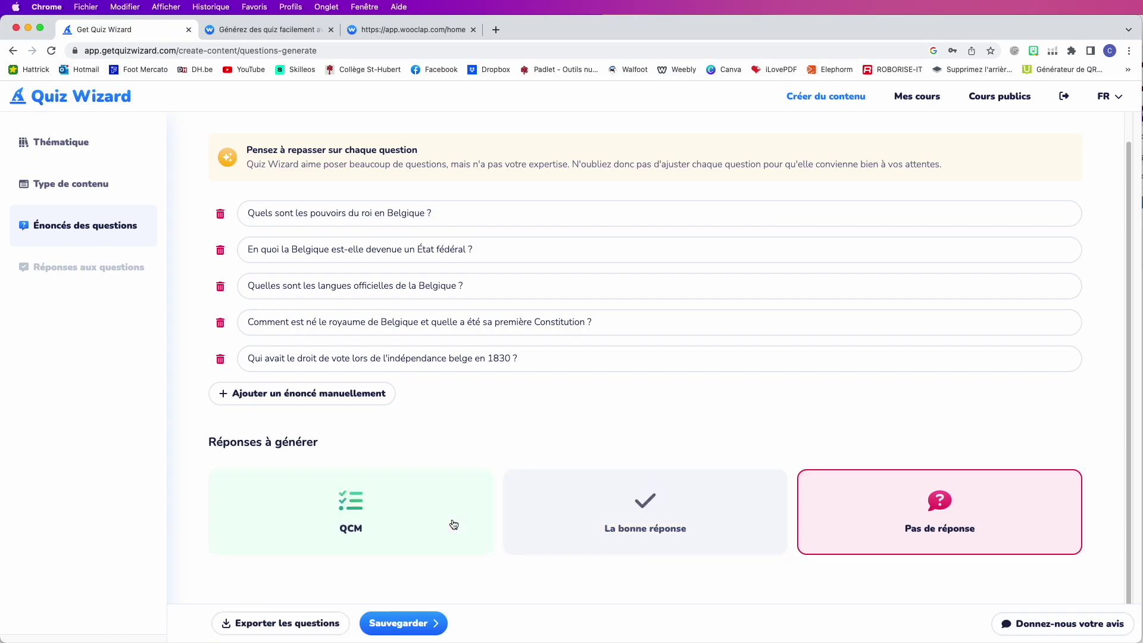
left_click(363, 528)
scroll(522, 465, "down", 2)
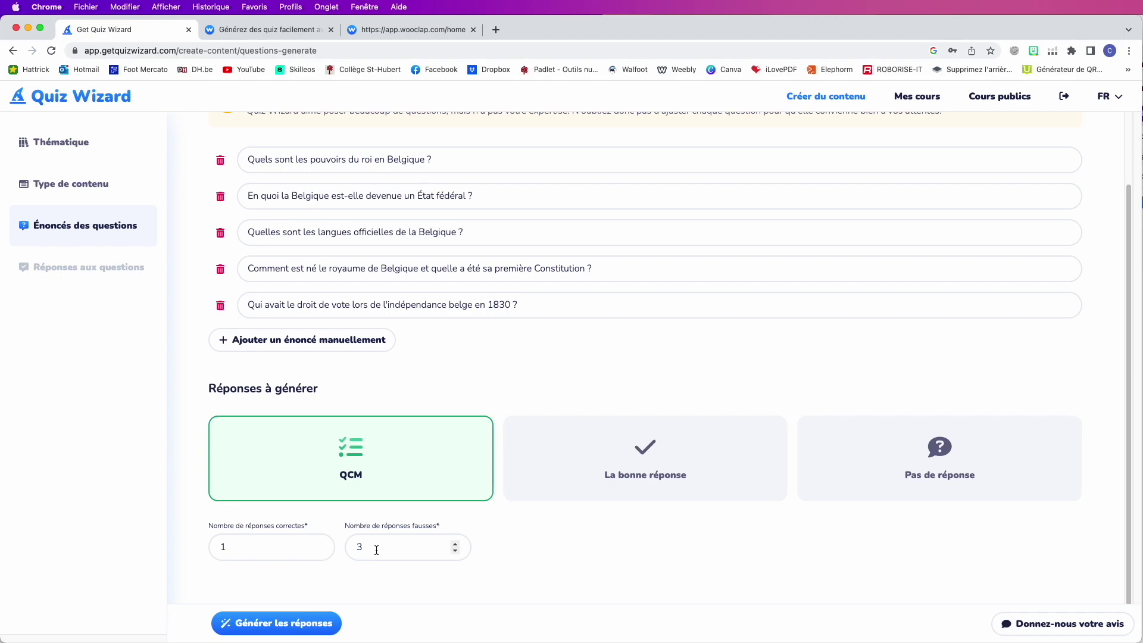
Generate QCM answers with 1 correct and 3 wrong answers per question, going back to the question statements to retry the generation.
left_click(291, 625)
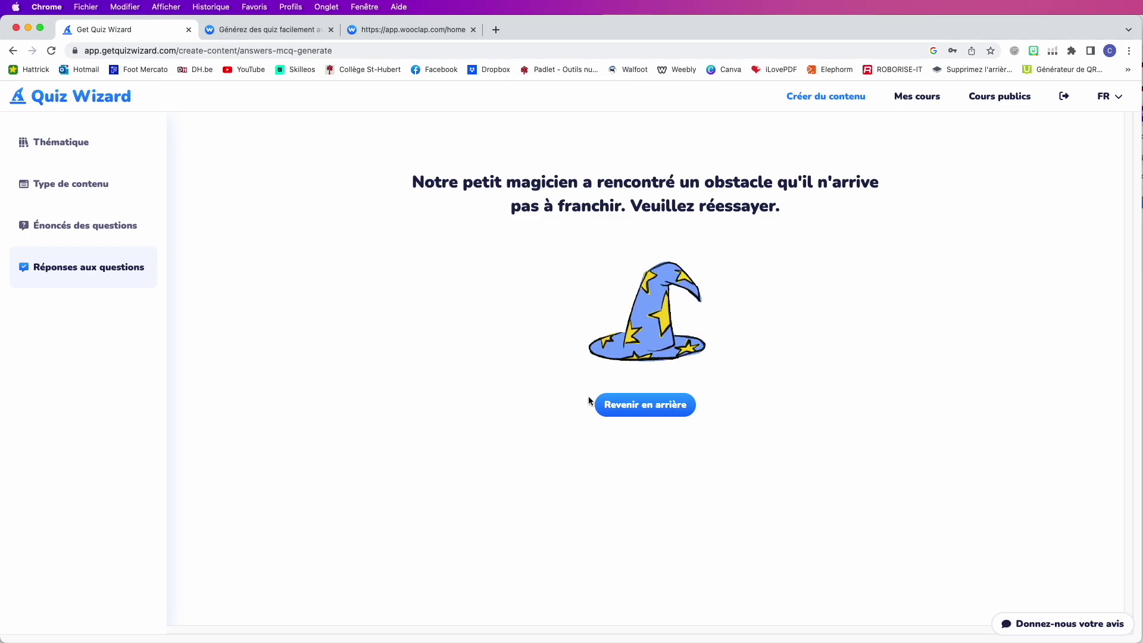
left_click(643, 410)
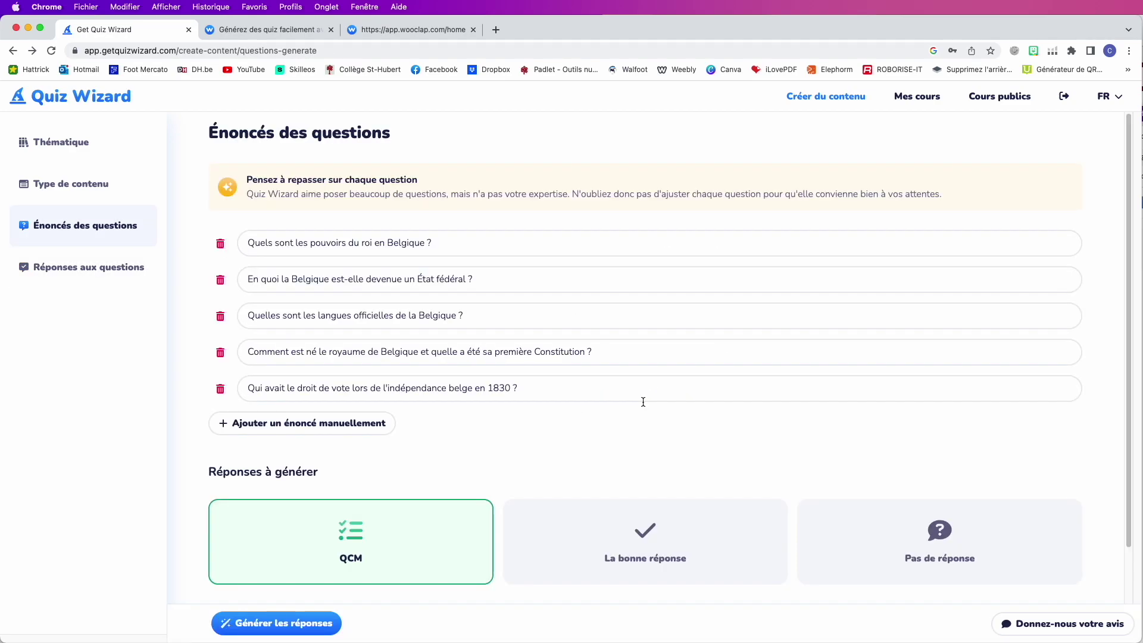
scroll(585, 415, "down", 3)
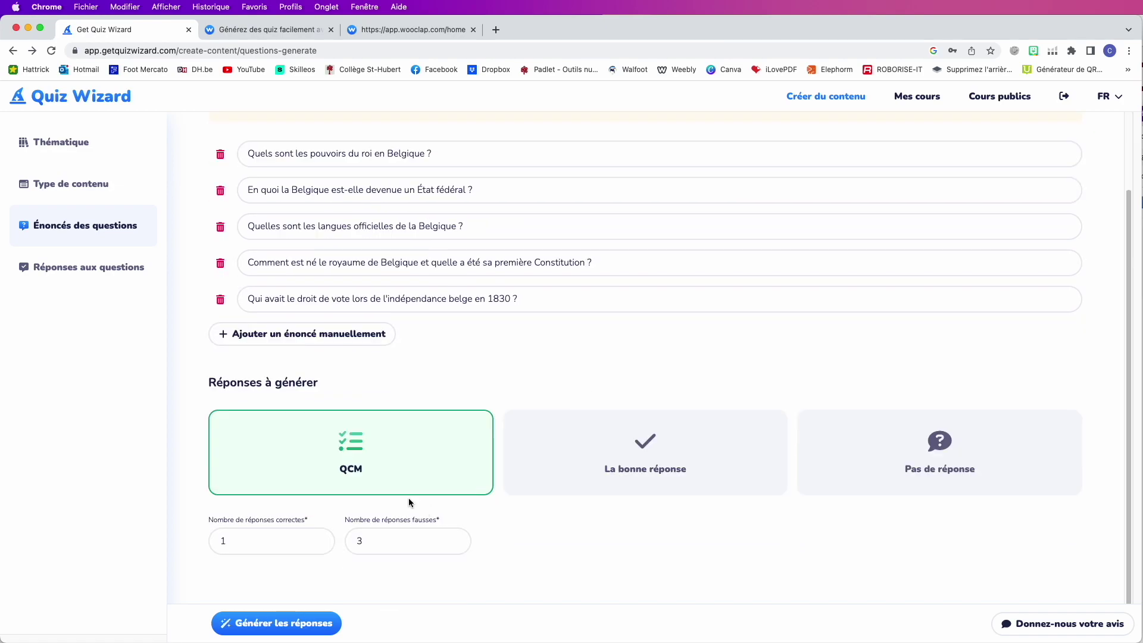
left_click(279, 624)
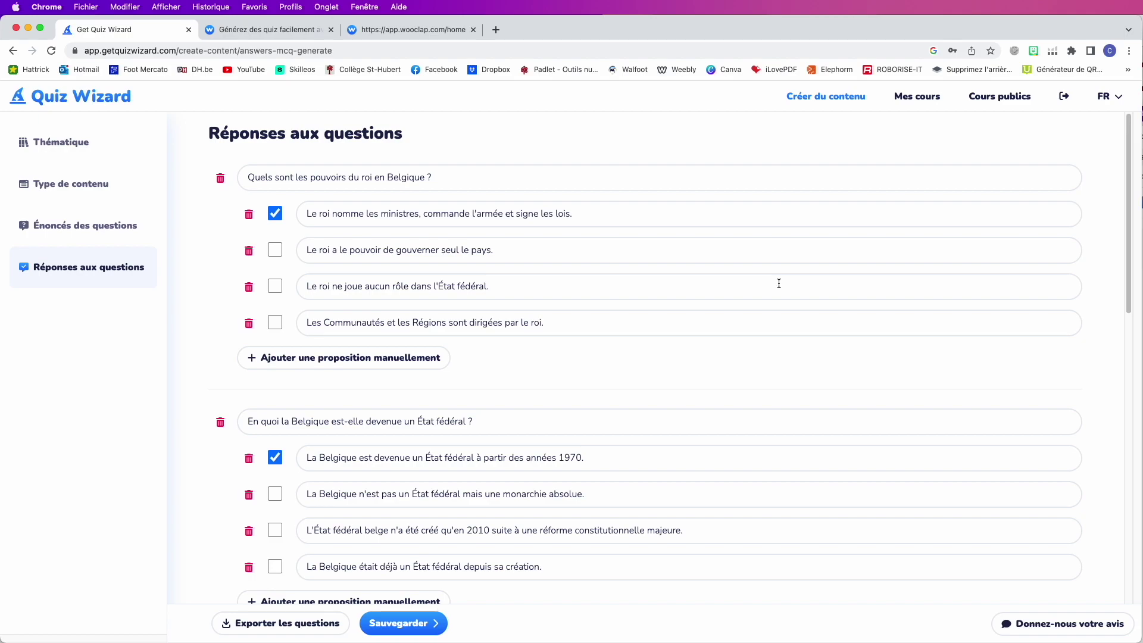
Reword the second question as "Quand la Belgique est-elle devenue un État fédéral ?".
scroll(755, 266, "down", 1)
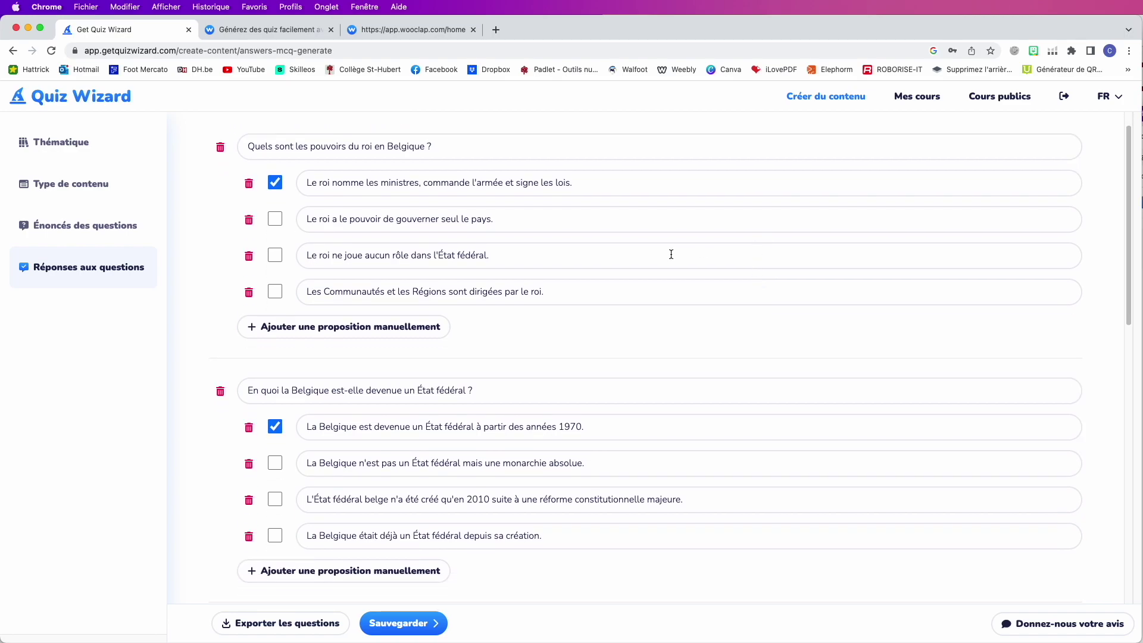
scroll(669, 248, "down", 1)
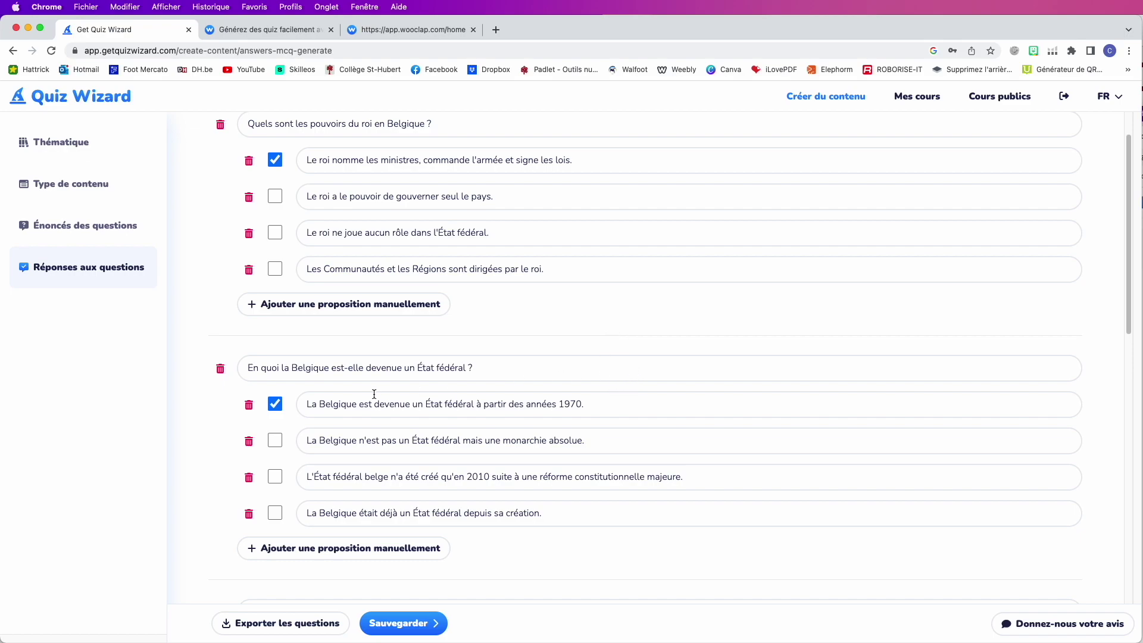
left_click_drag(279, 367, 218, 371)
type("Quand")
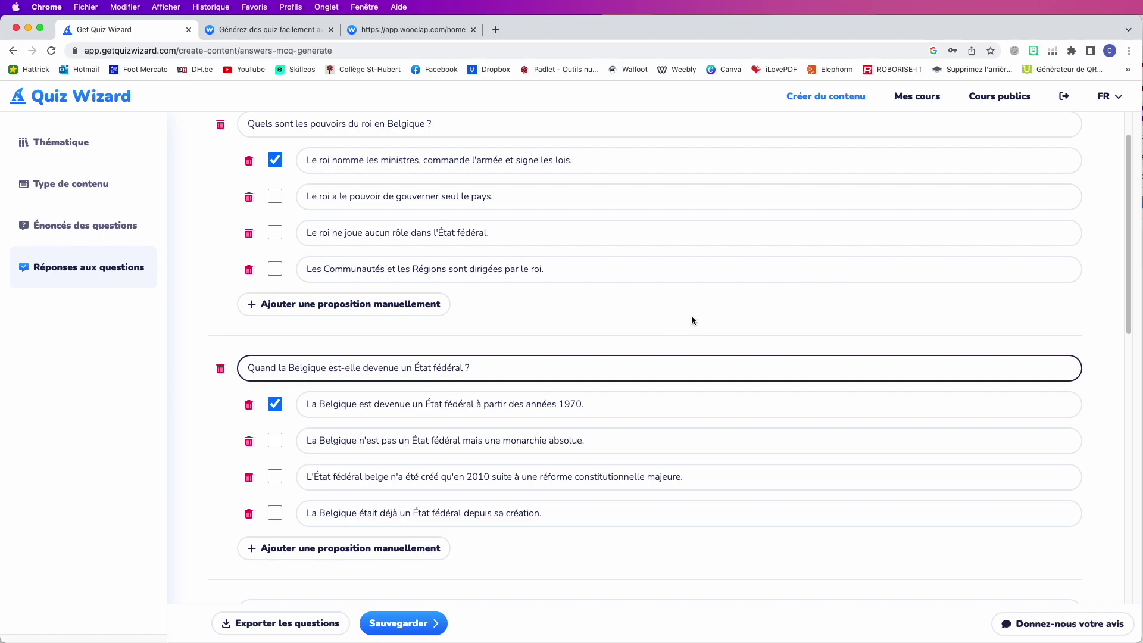
Review the generated questions and their answer choices, checking the wording and the marked correct answers.
scroll(680, 327, "down", 3)
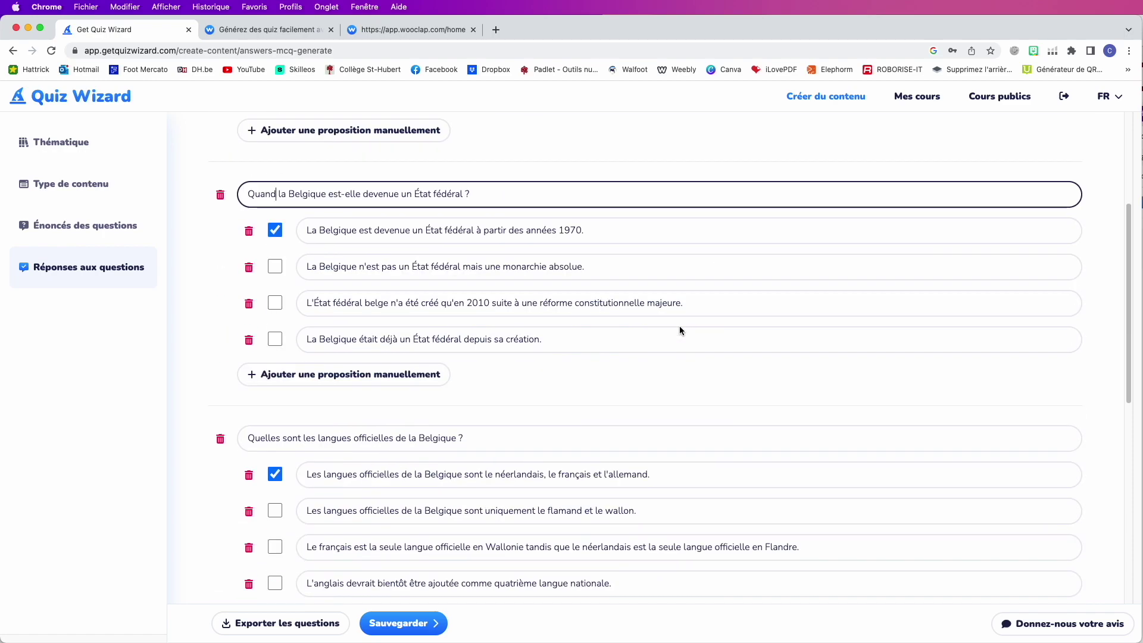
scroll(660, 298, "down", 3)
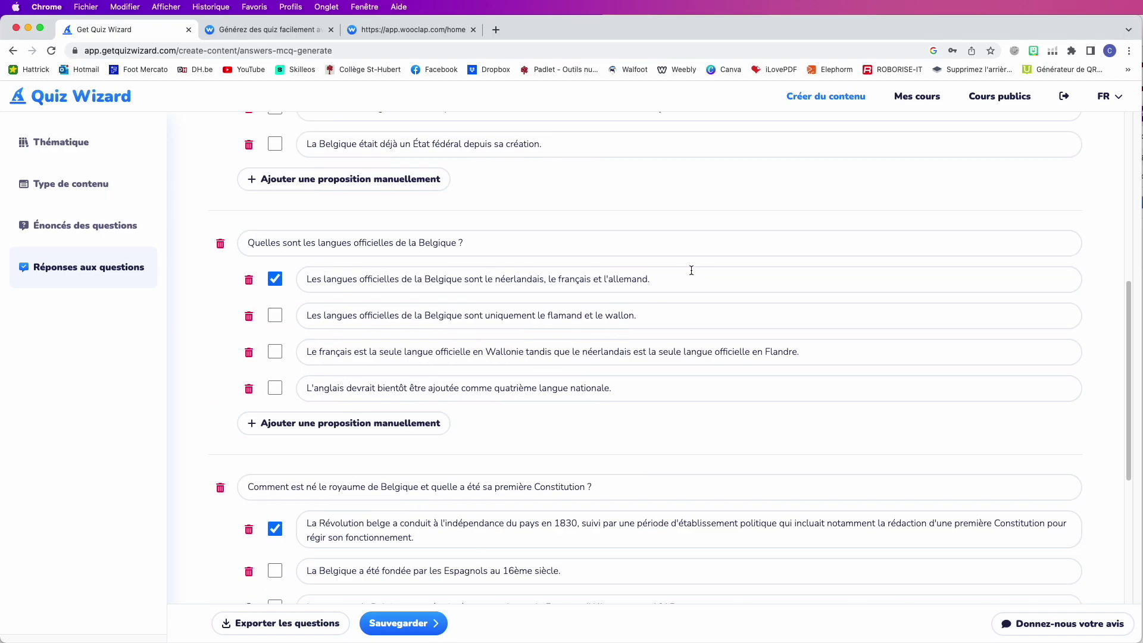
scroll(692, 271, "down", 1)
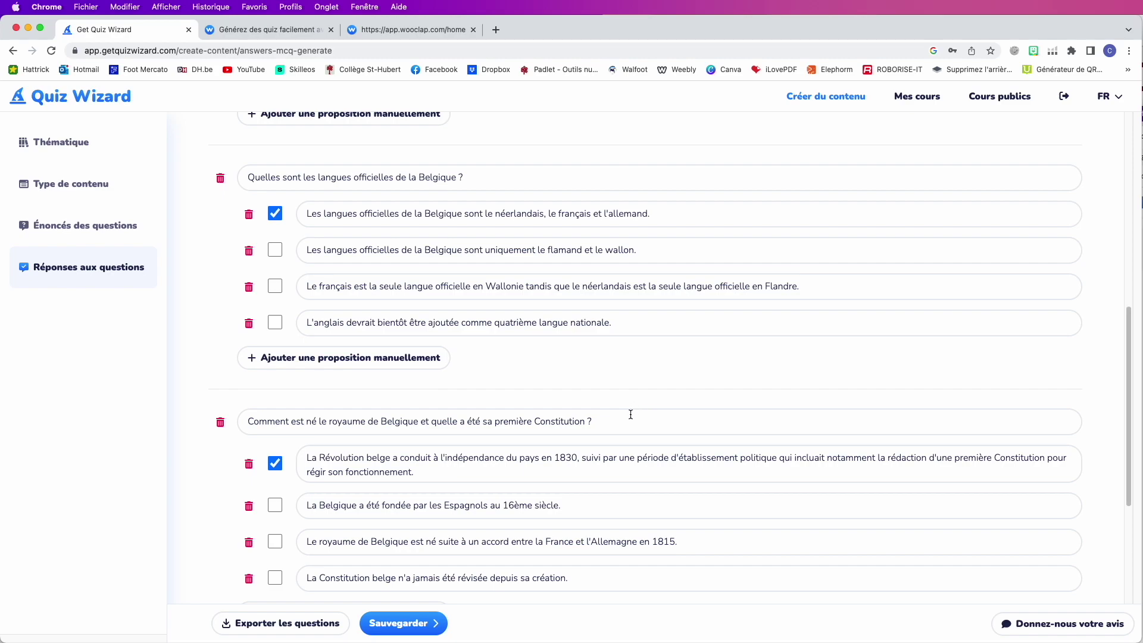
scroll(631, 414, "down", 1)
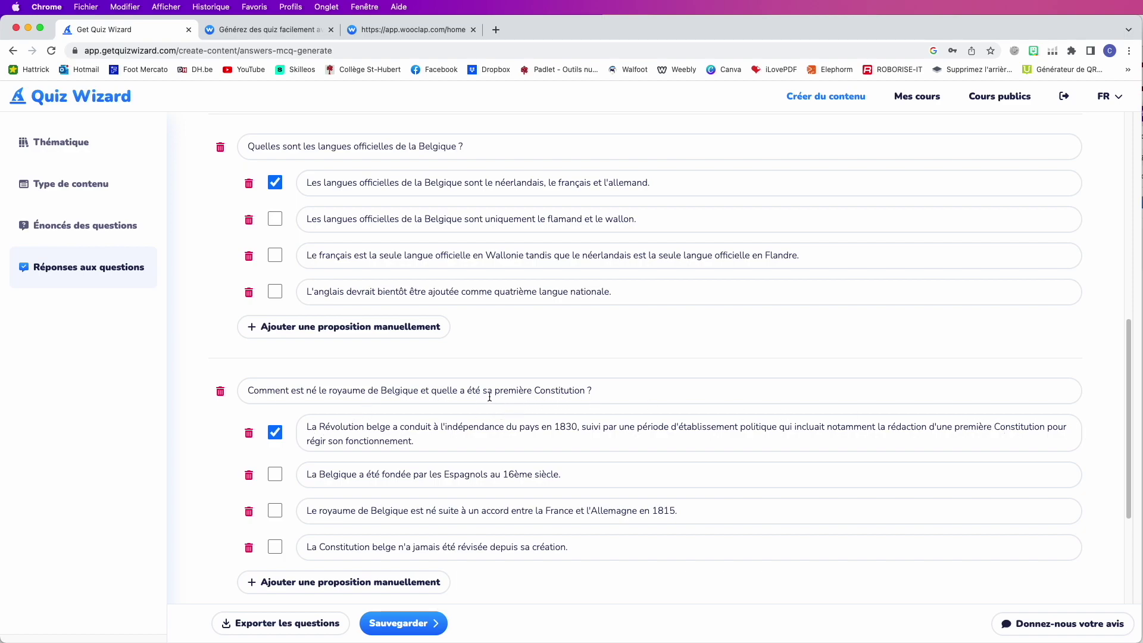
scroll(642, 398, "down", 1)
scroll(642, 399, "down", 1)
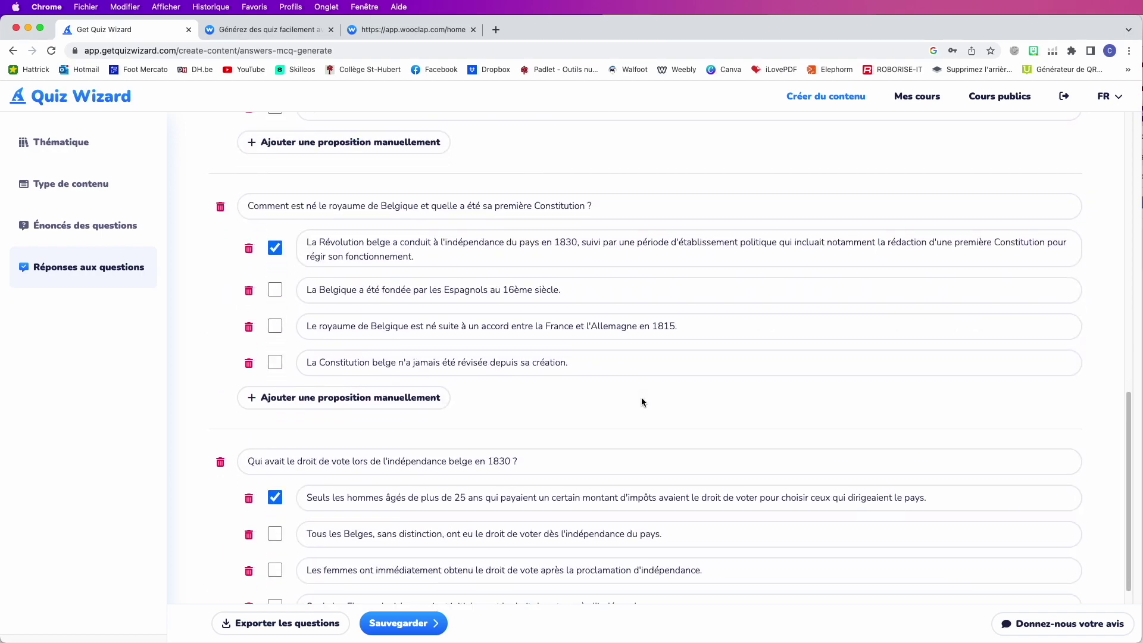
scroll(606, 397, "down", 1)
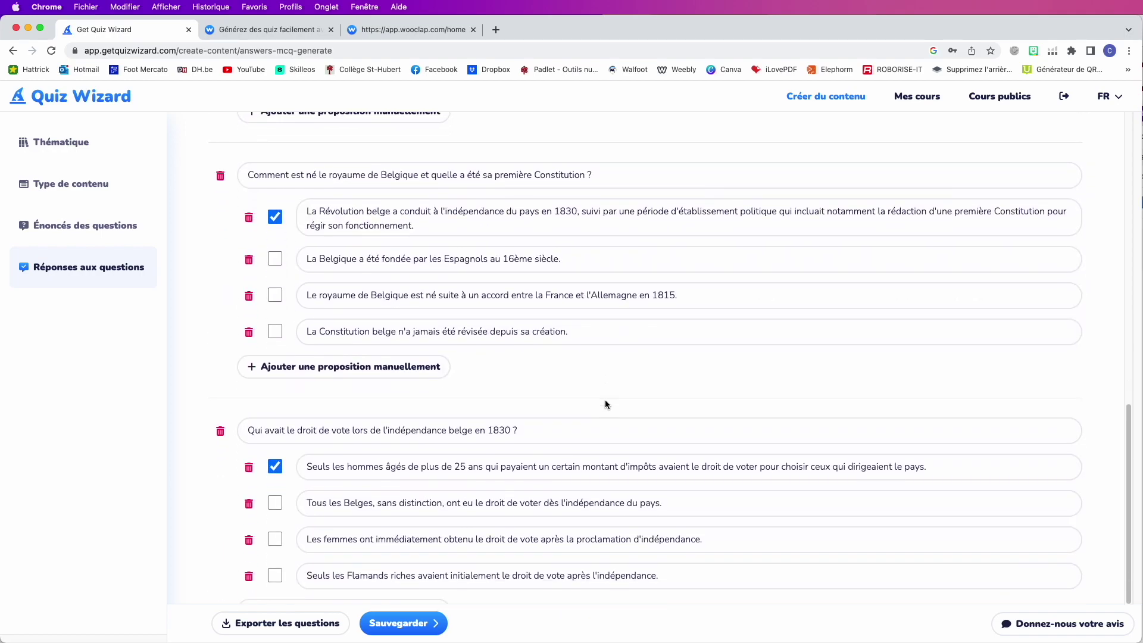
scroll(605, 402, "down", 1)
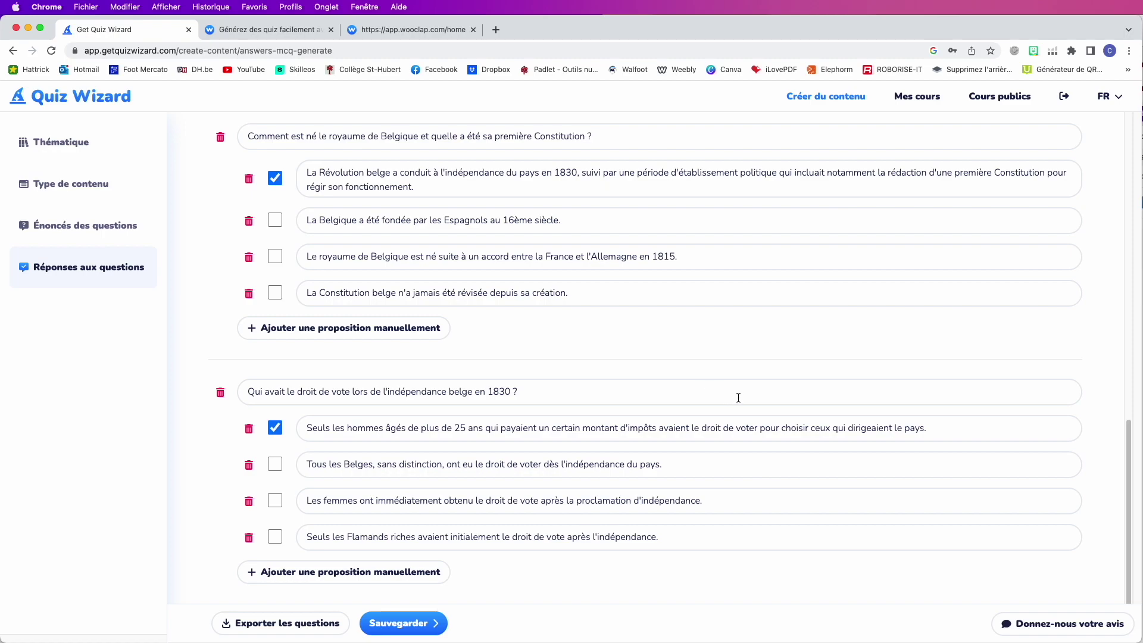
scroll(739, 397, "down", 1)
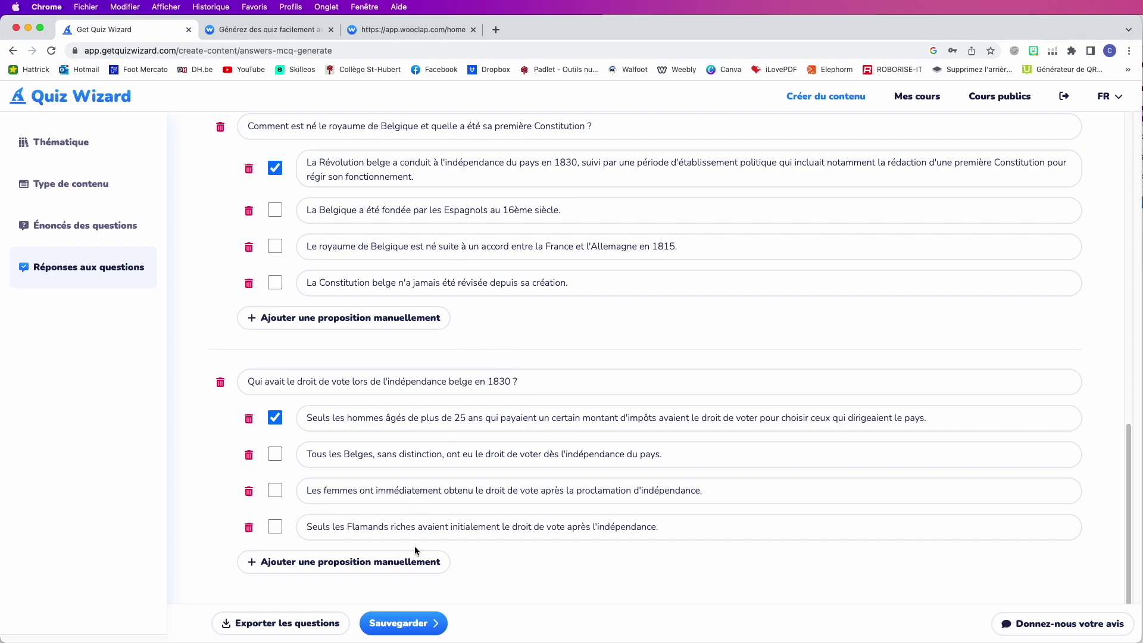
scroll(432, 516, "up", 10)
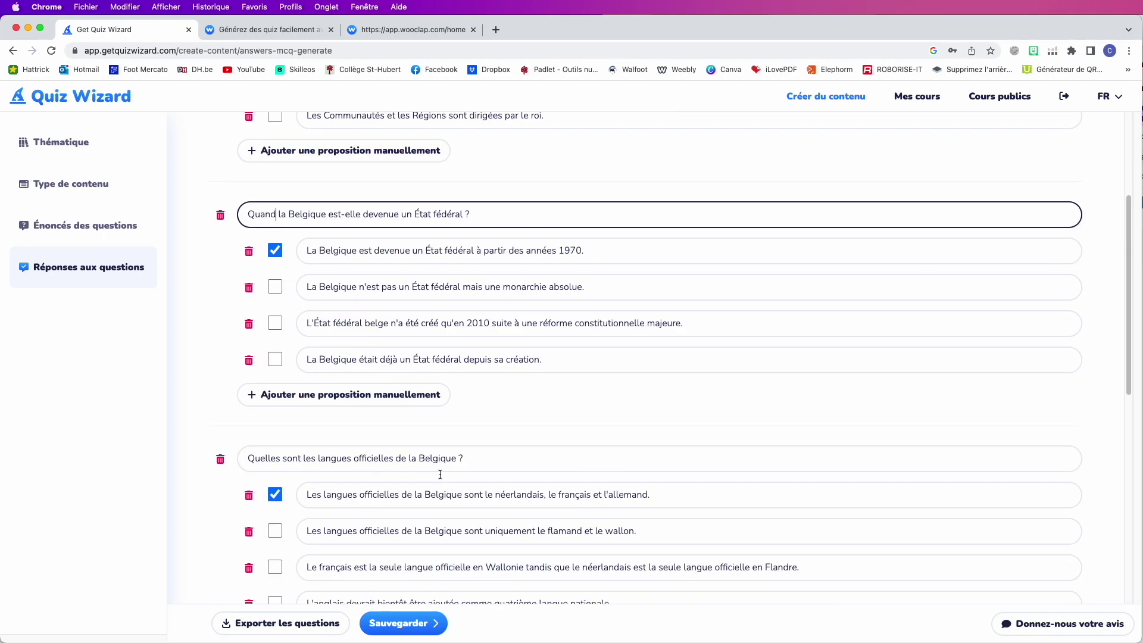
scroll(440, 476, "up", 2)
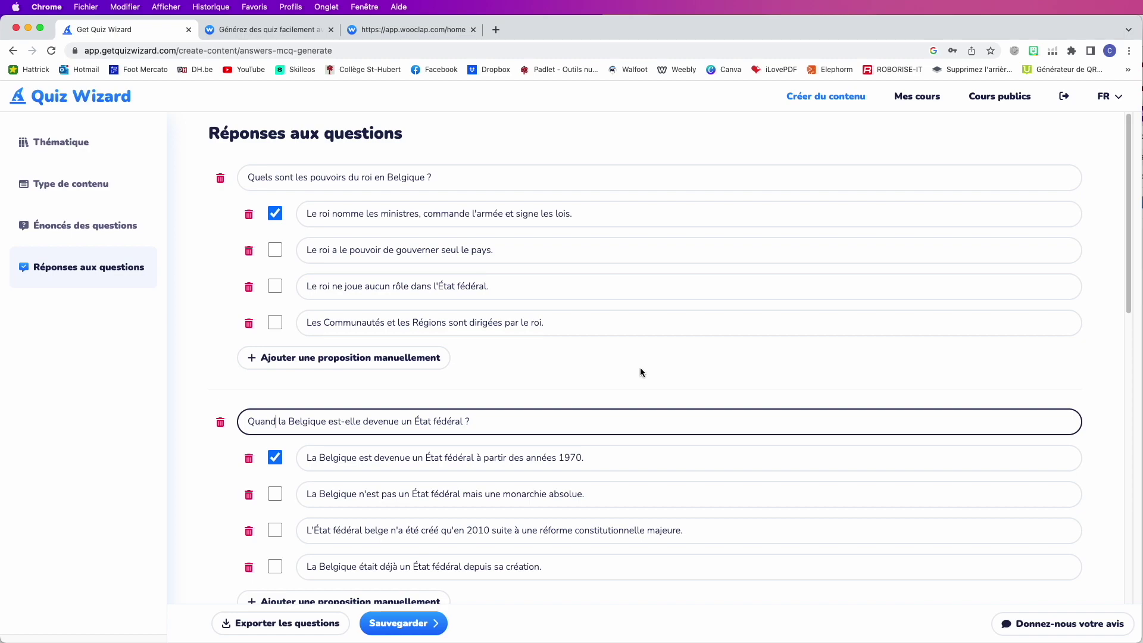
scroll(627, 370, "down", 10)
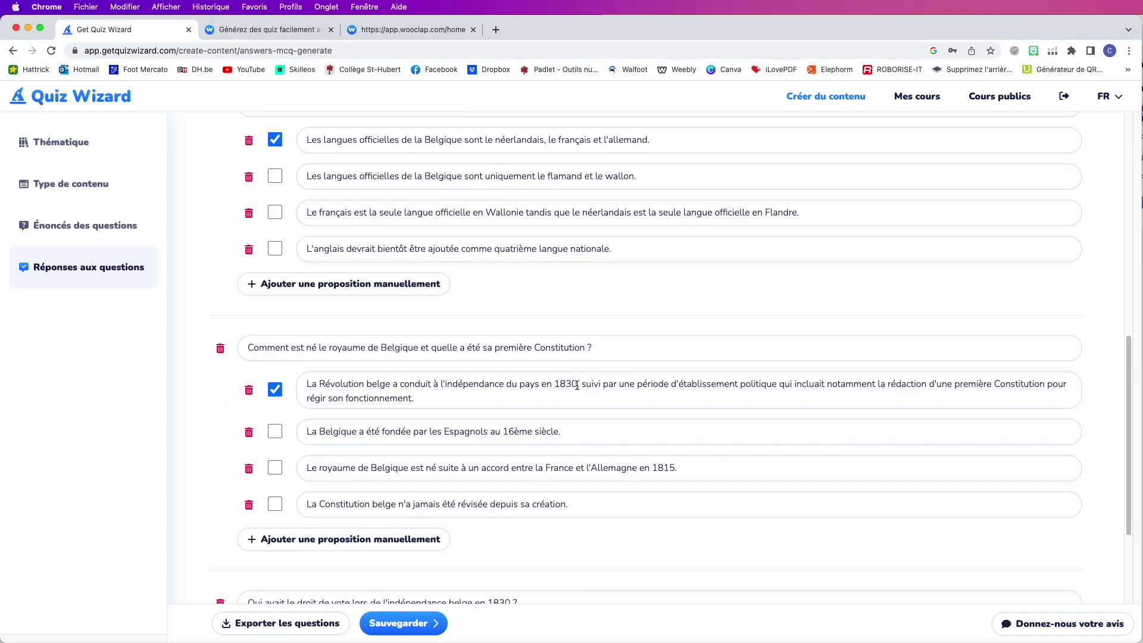
scroll(473, 478, "down", 2)
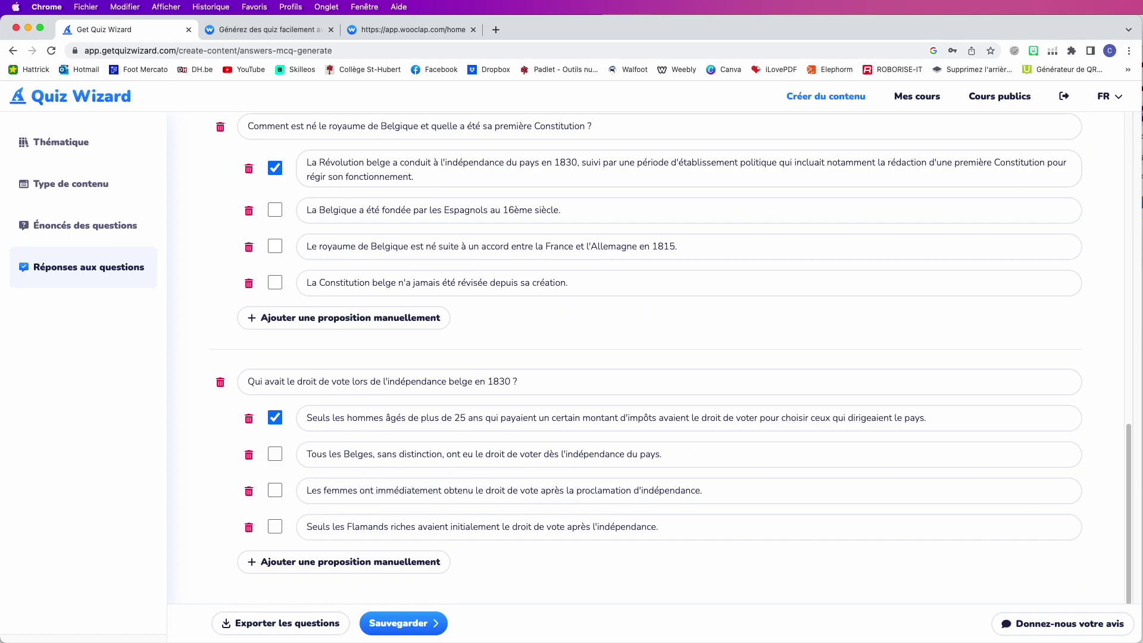
Save the questions in a new course named "Histoire - La Belgique".
left_click(407, 624)
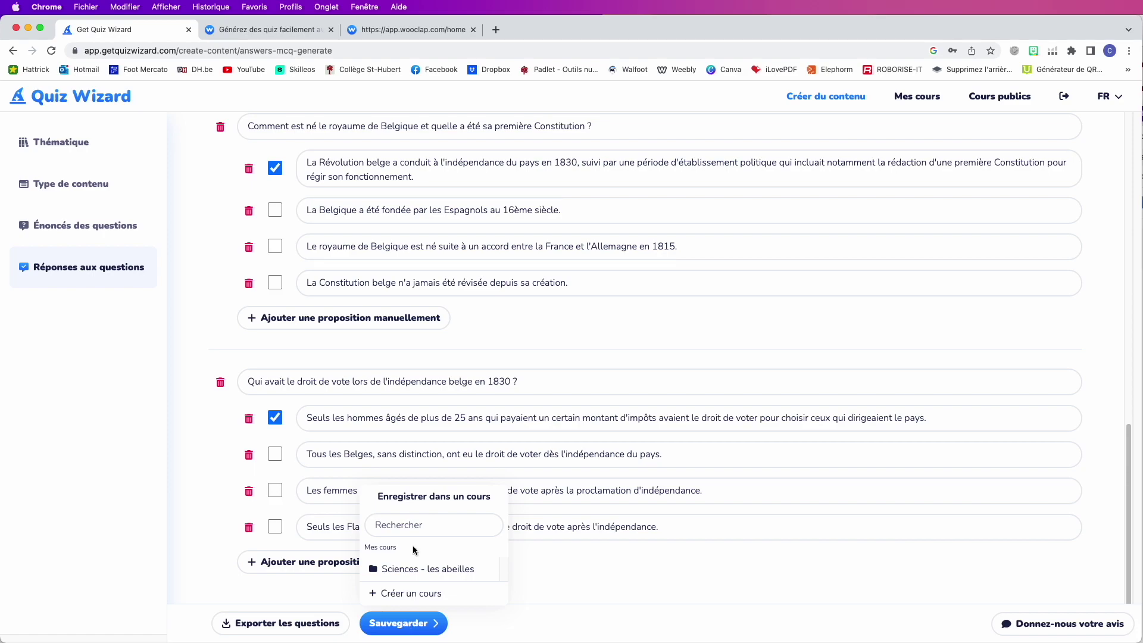
left_click(434, 522)
left_click(410, 593)
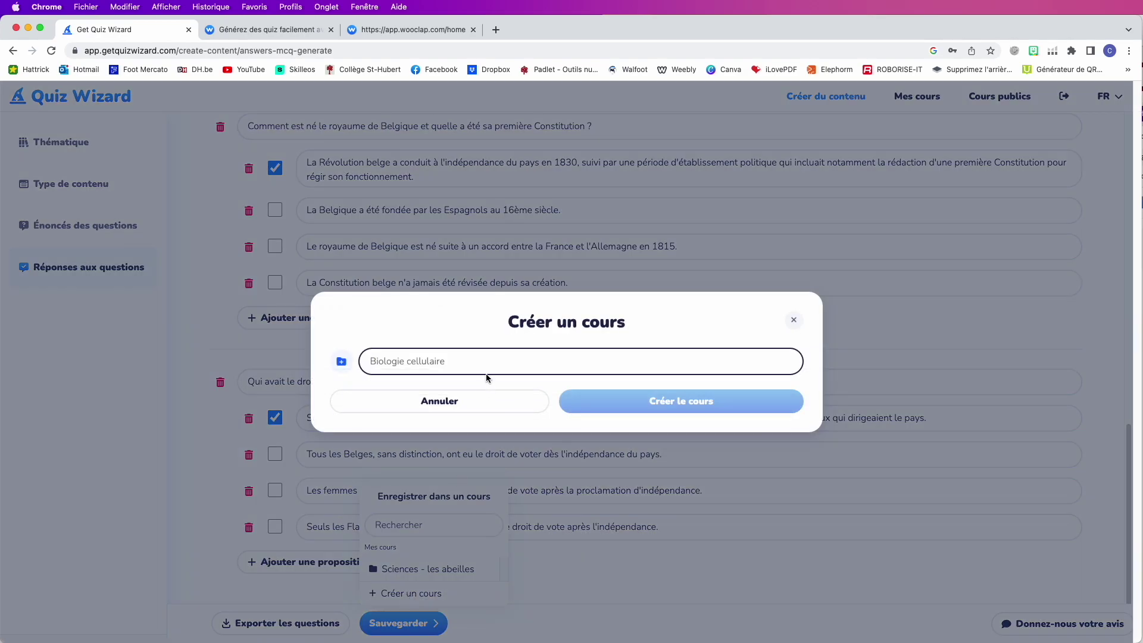
type("Histoire - La Belgique")
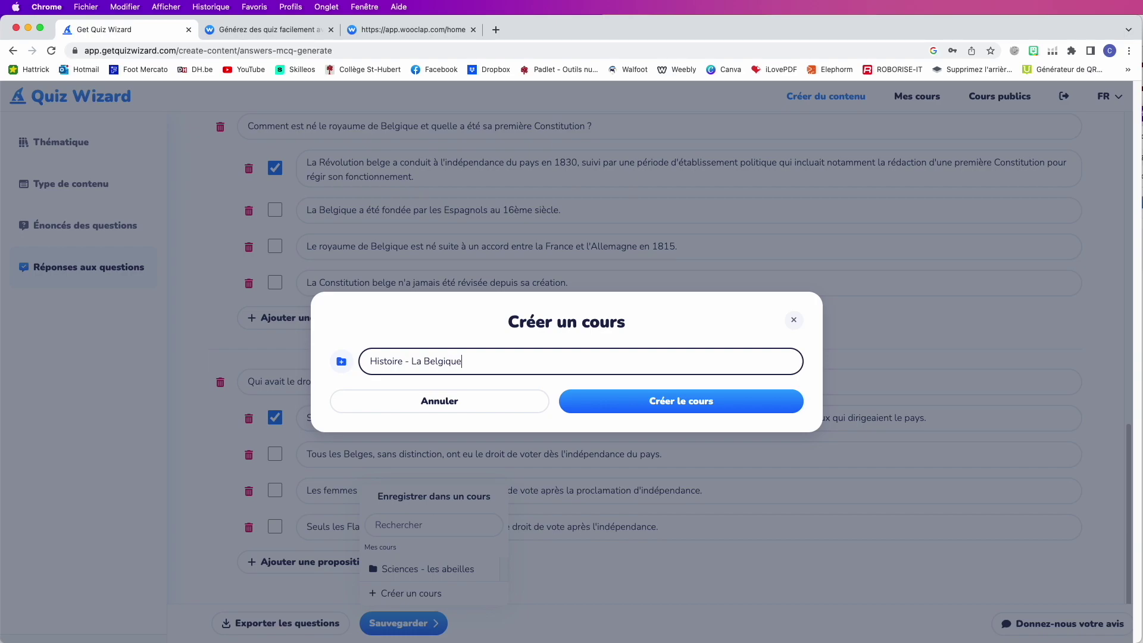
left_click(666, 407)
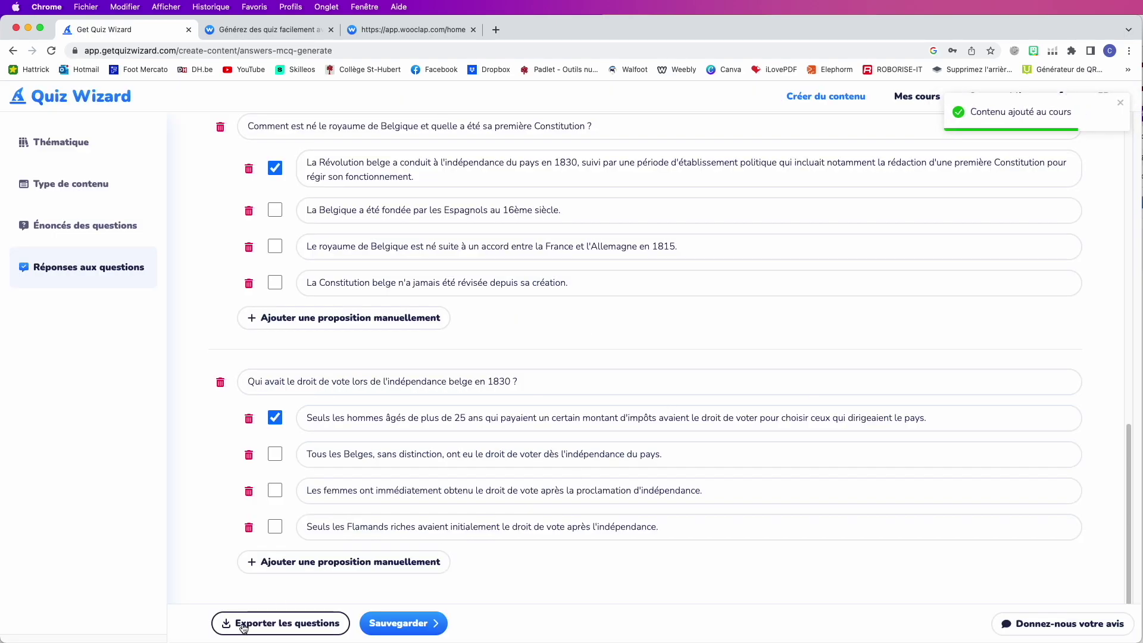
Export the questions as a Wooclap file.
left_click(286, 624)
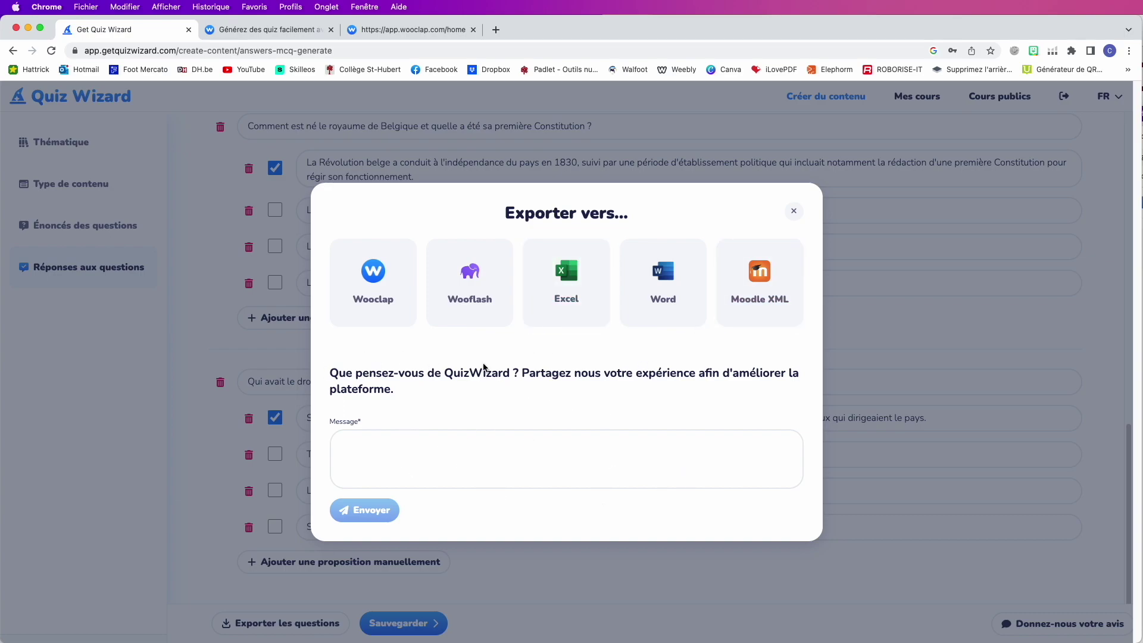
left_click(376, 286)
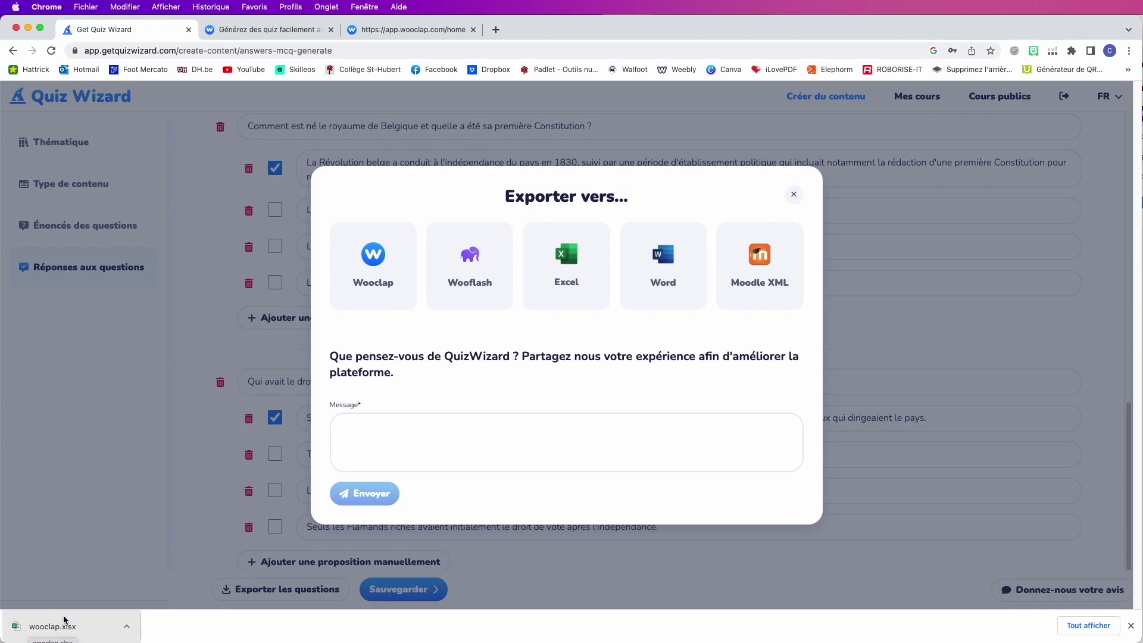
Switch to Wooclap and create a new event named "Histoire - La Belgique".
left_click(412, 31)
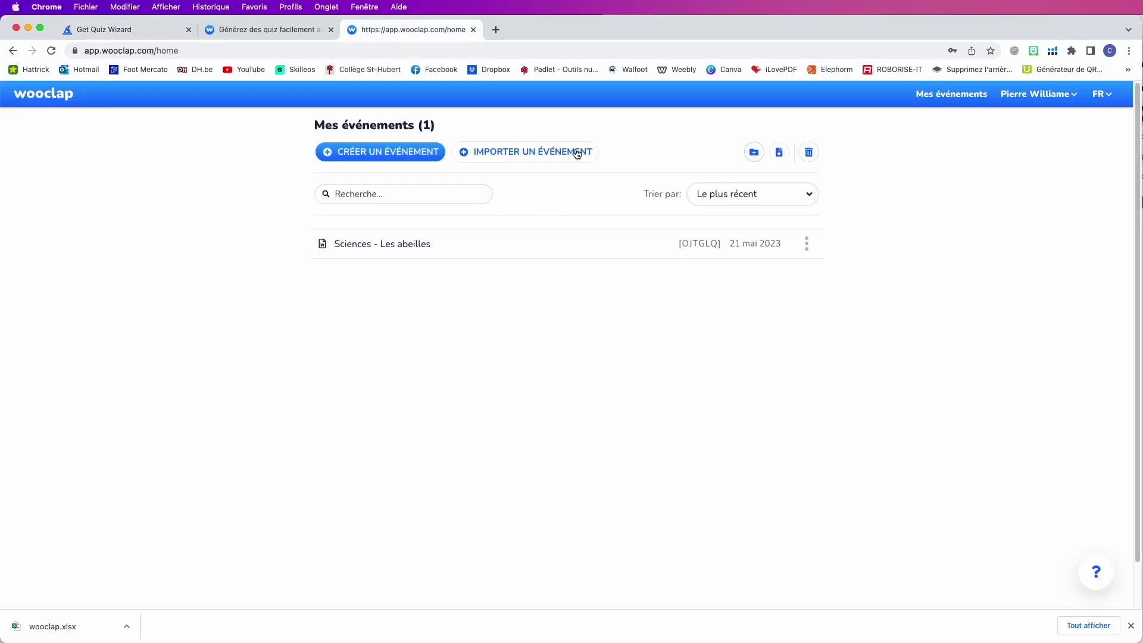
left_click(382, 153)
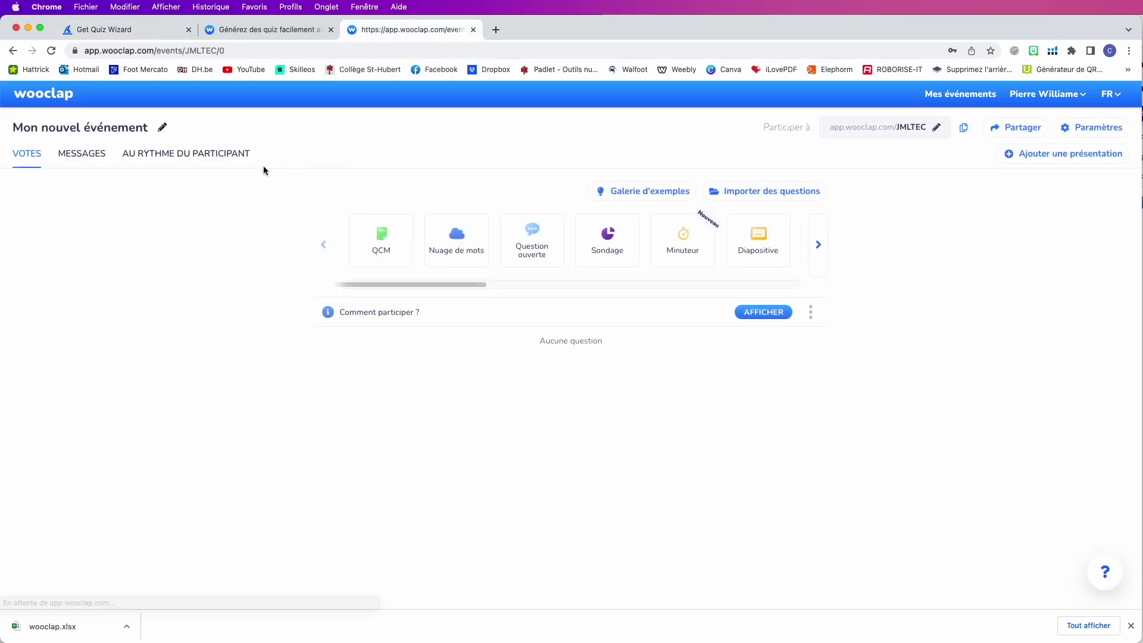
left_click(99, 128)
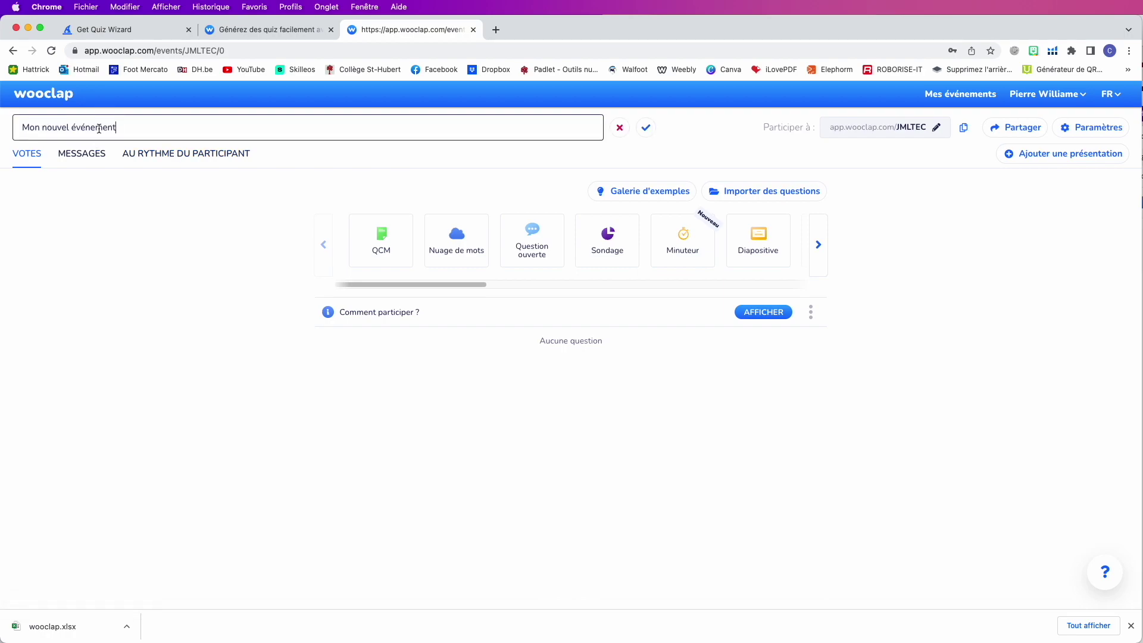
left_click_drag(118, 127, 4, 125)
type("Histoire - La Belgique")
Download the sample Excel format file and import the questions from wooclap.xlsx into the event.
left_click(384, 241)
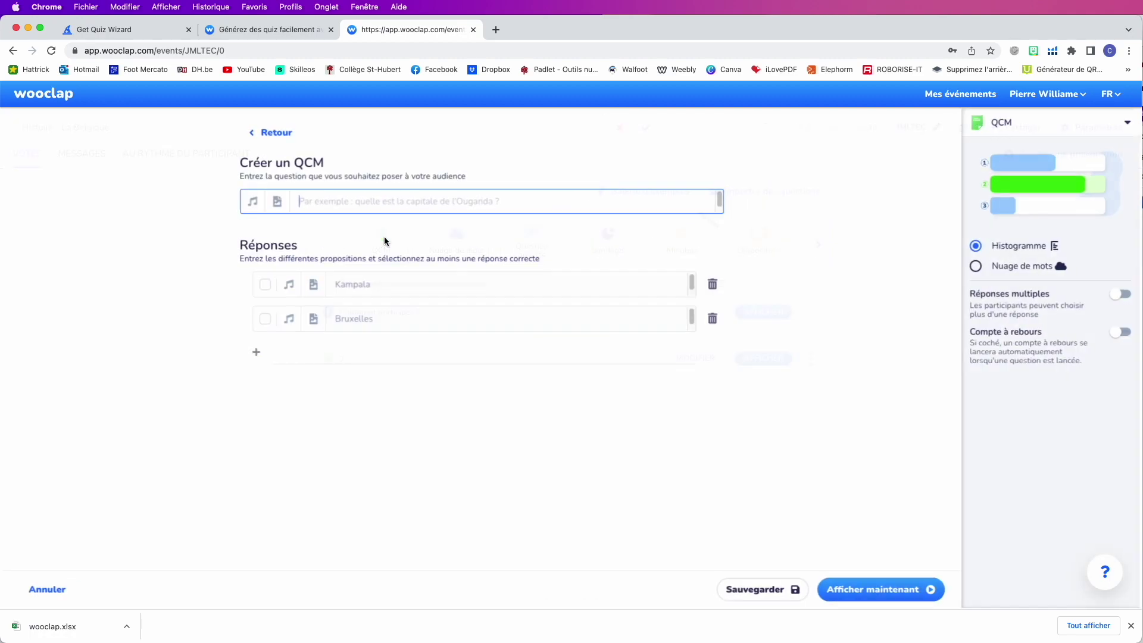
left_click(251, 133)
left_click(777, 191)
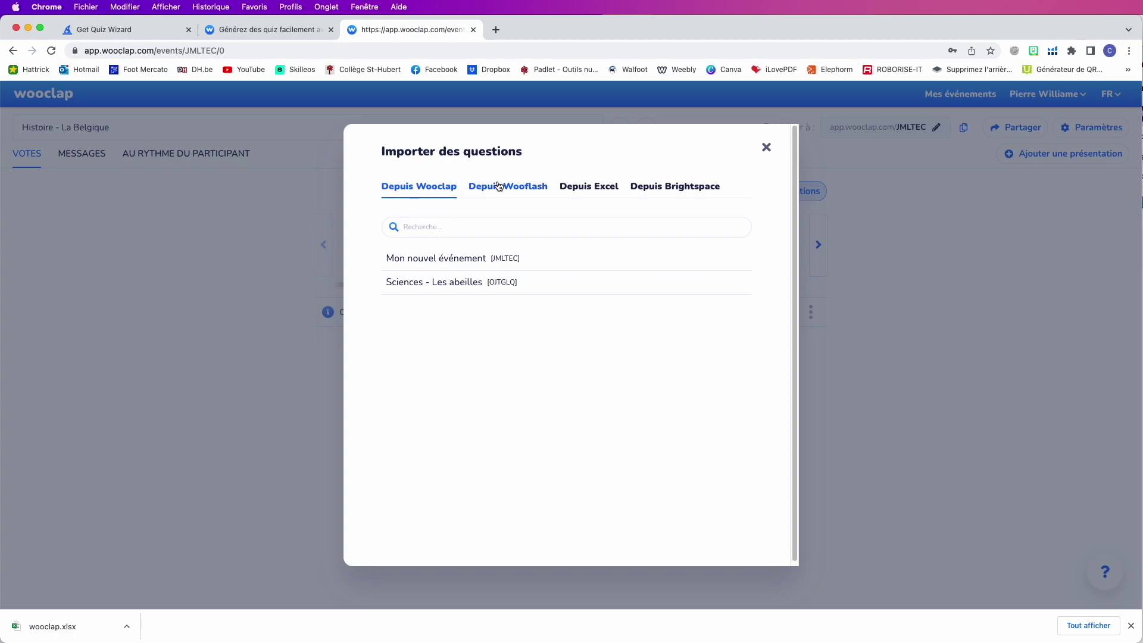
left_click(586, 190)
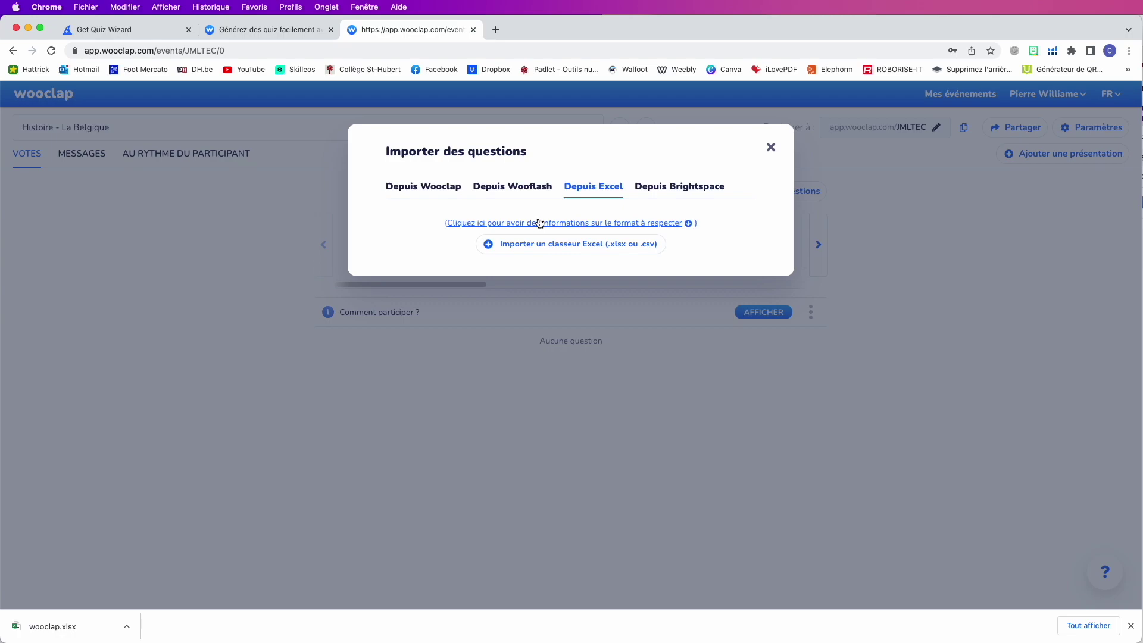
left_click(510, 223)
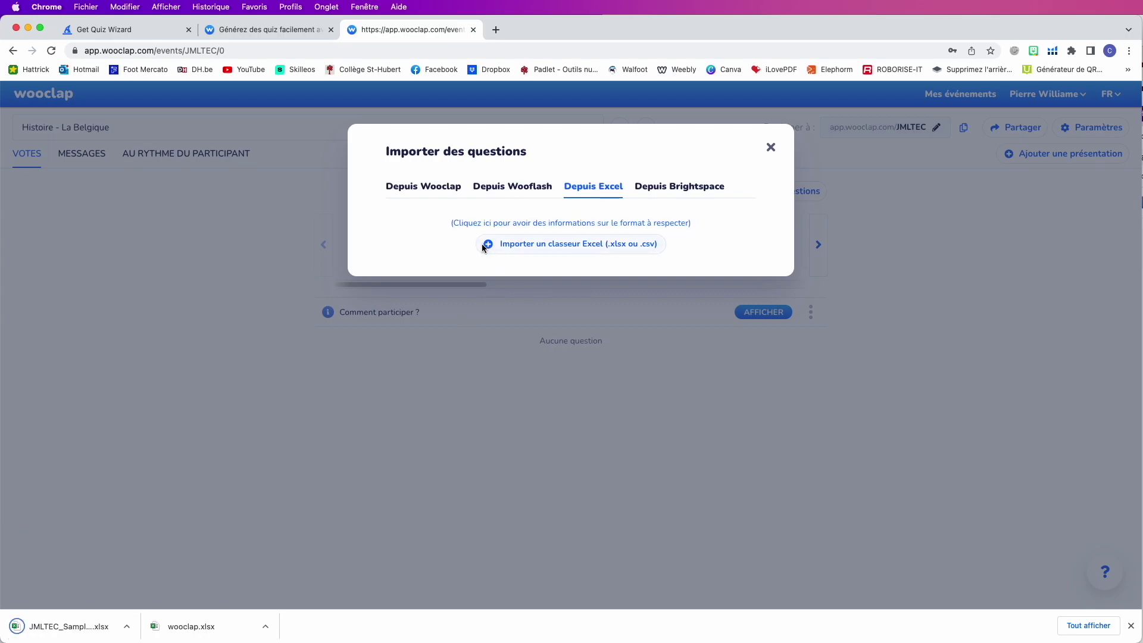
left_click(489, 246)
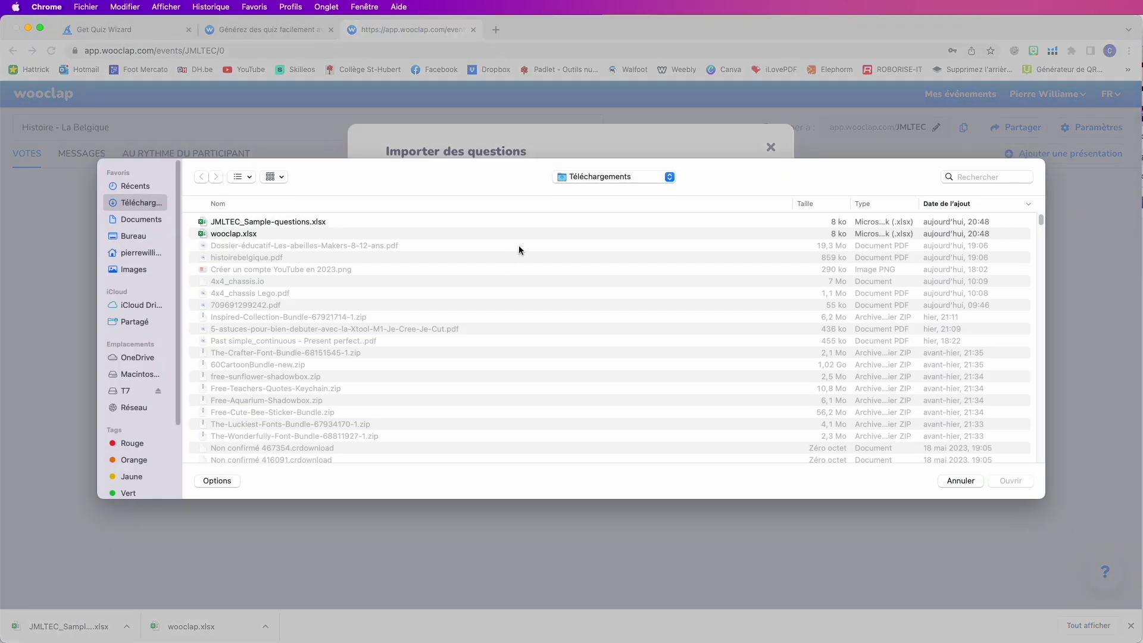
left_click(243, 235)
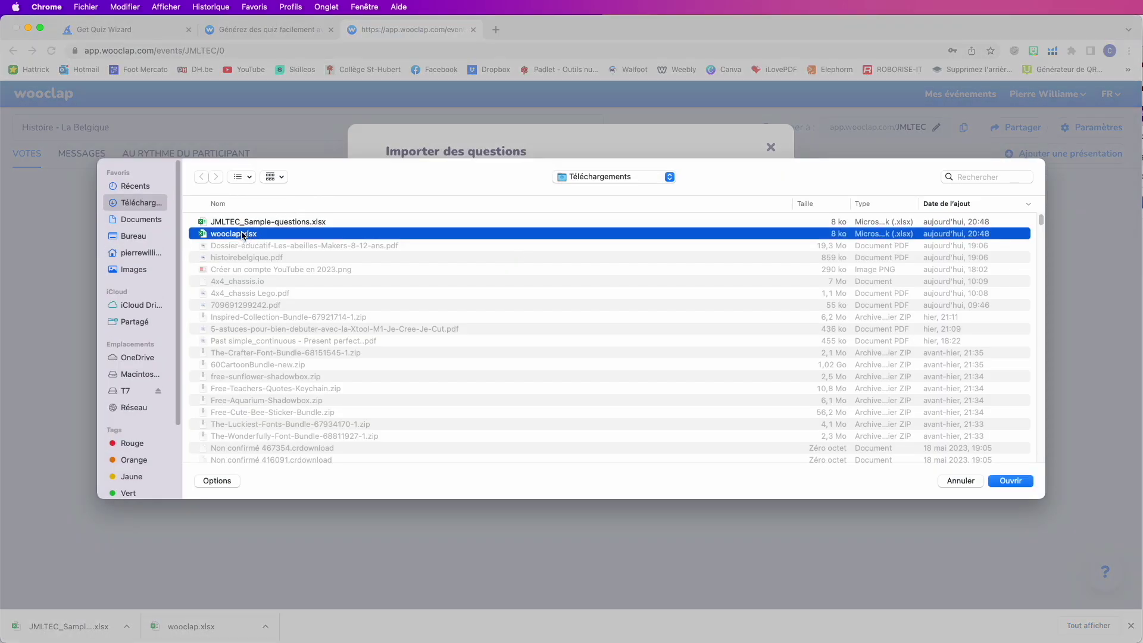
left_click(1010, 480)
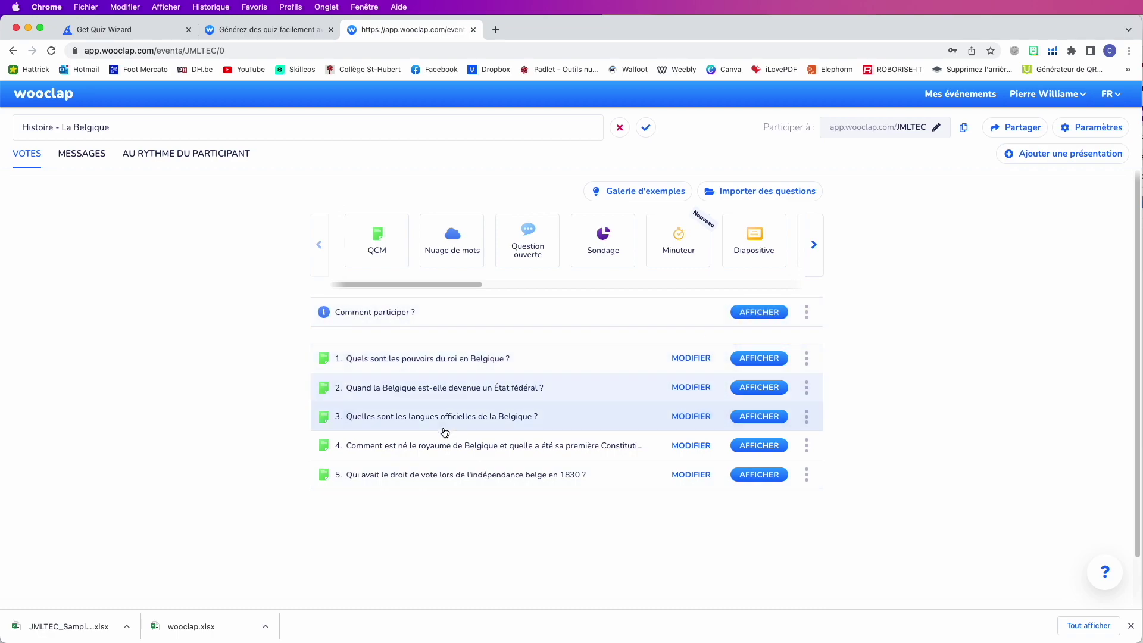
Preview the participation page and the imported questions in presentation mode, and check the first question's answers in its editing form.
left_click(759, 312)
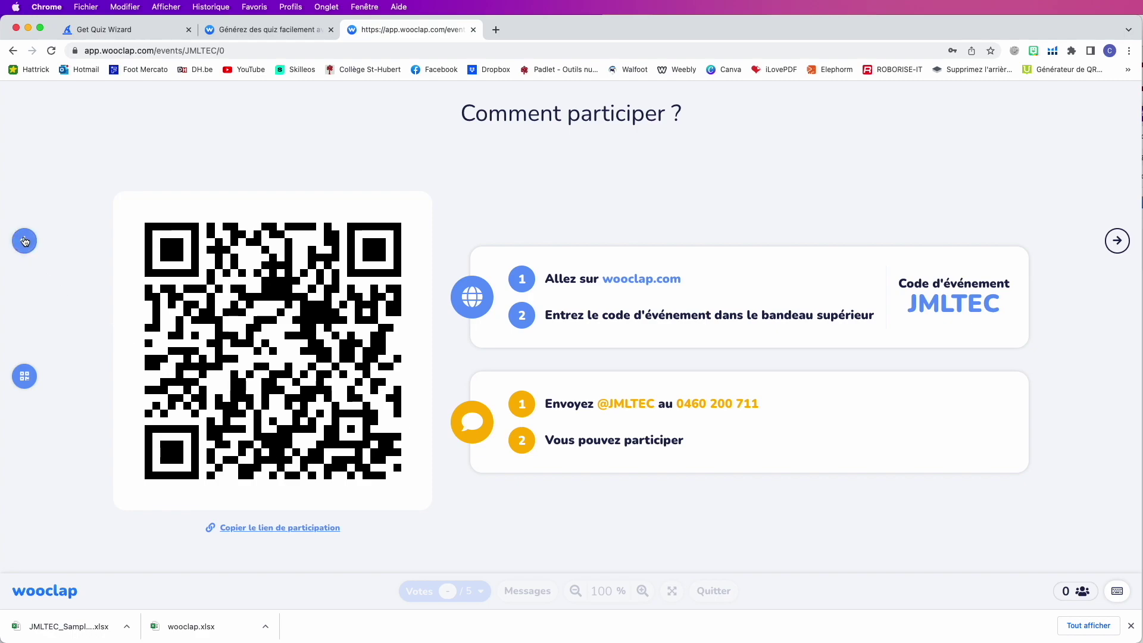
left_click(24, 241)
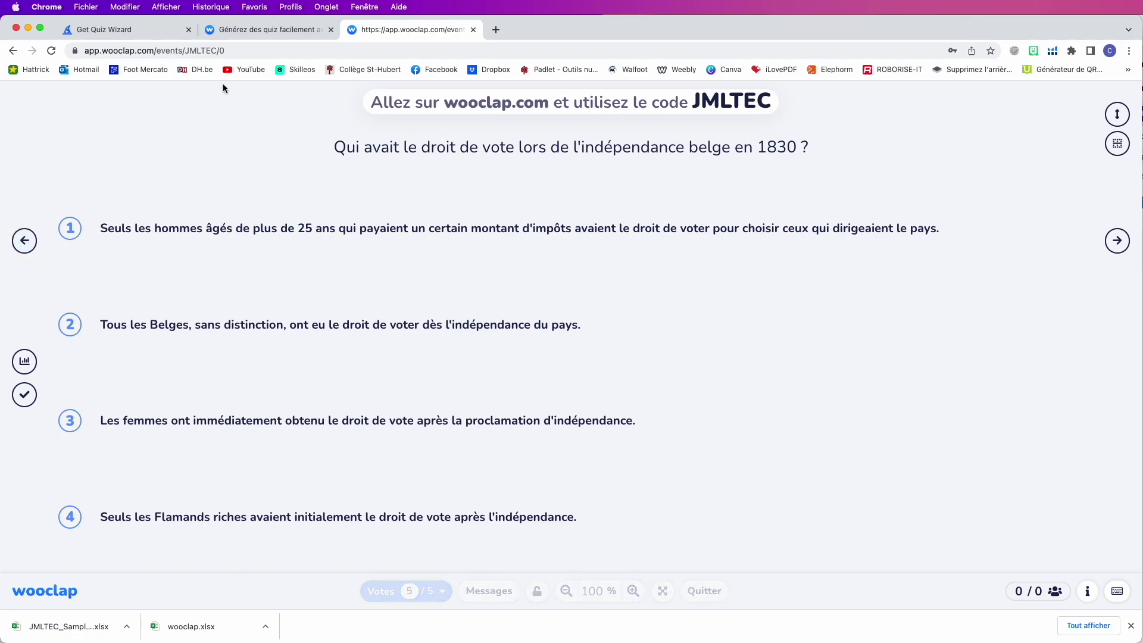
left_click(26, 245)
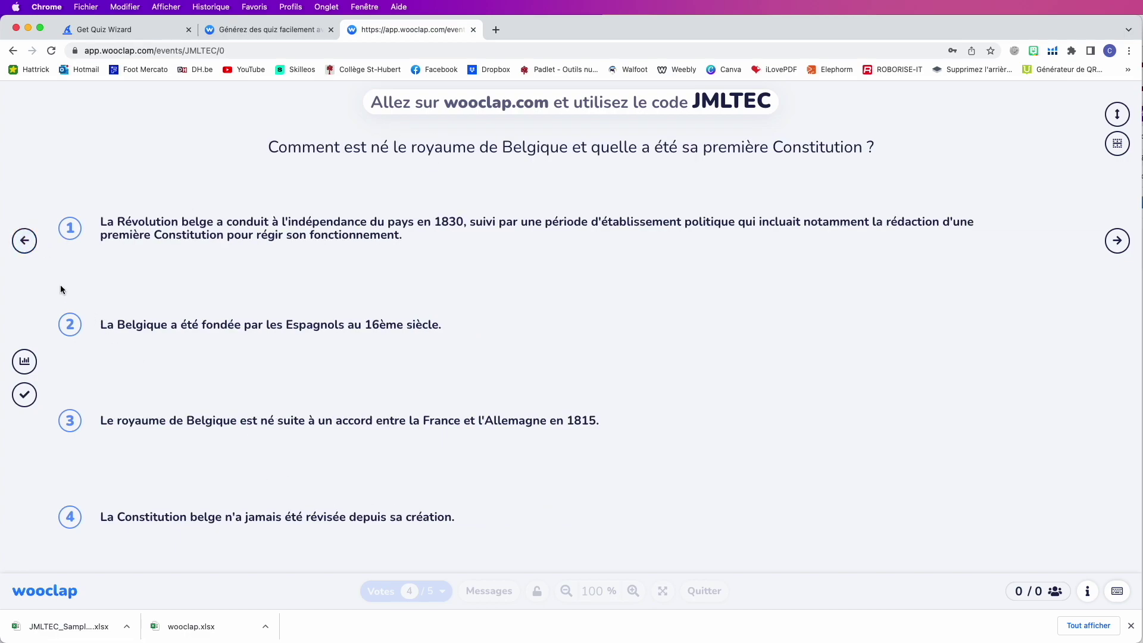
left_click(22, 243)
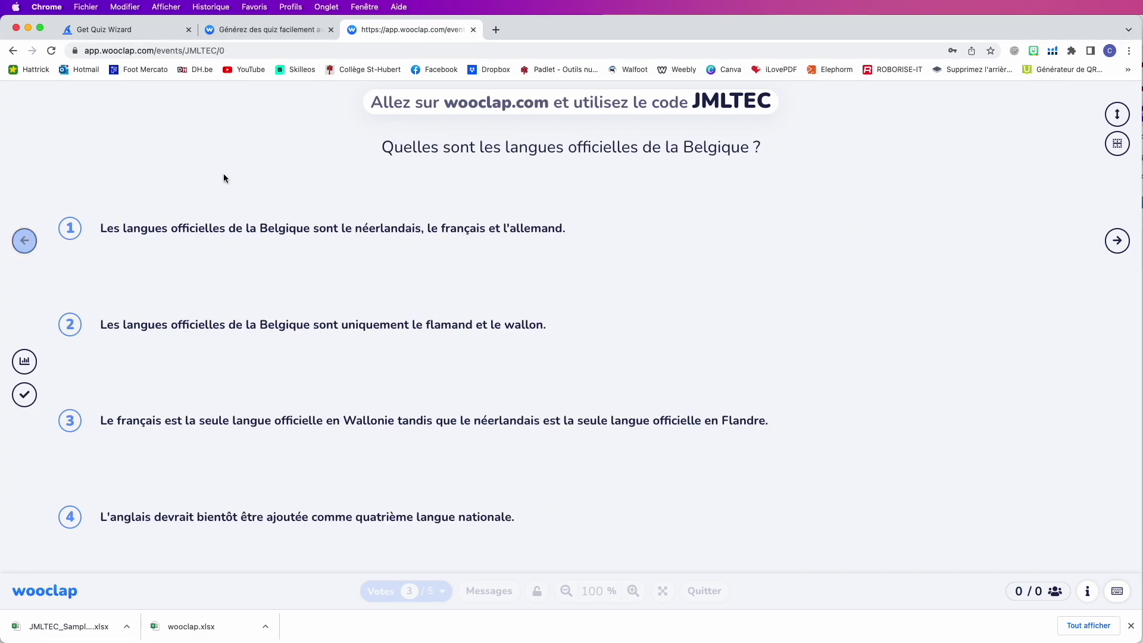
left_click(25, 244)
left_click(24, 241)
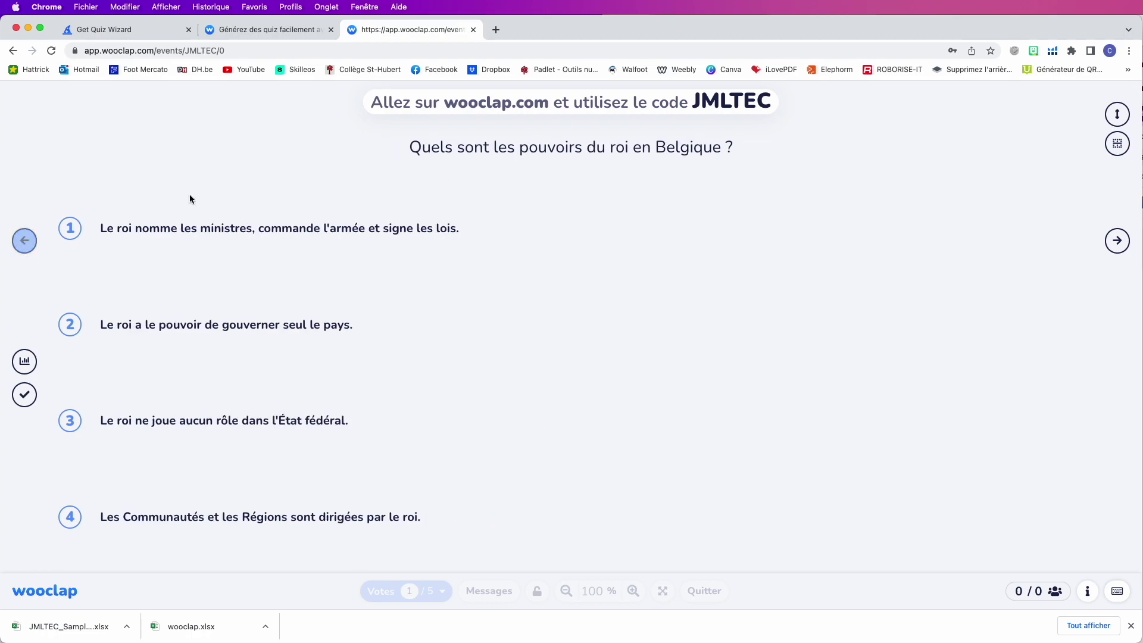
left_click(707, 591)
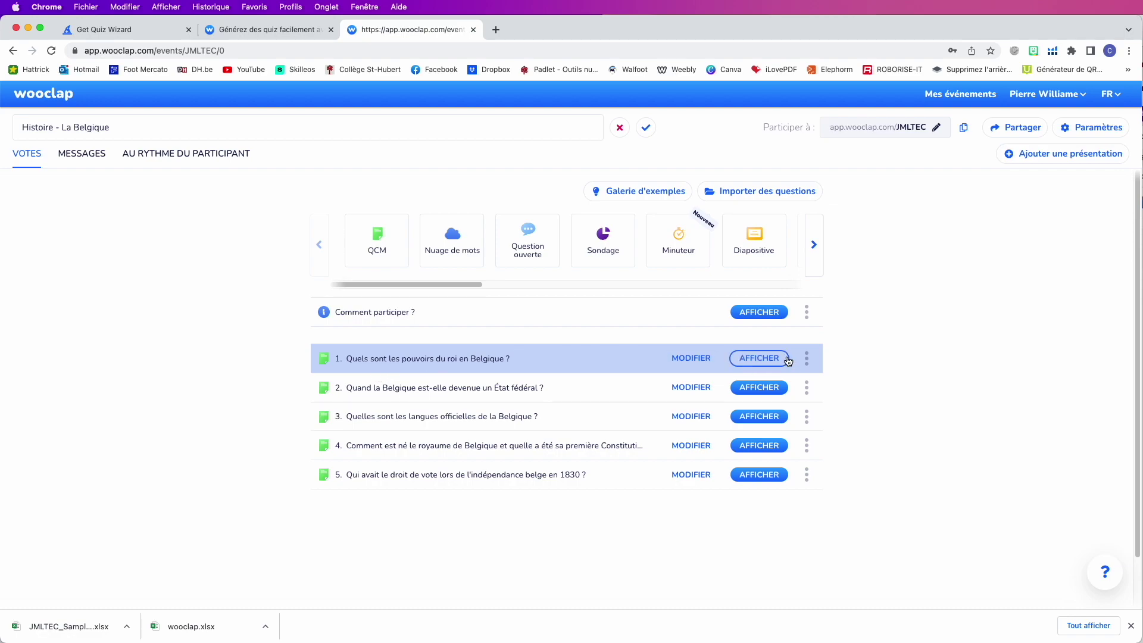
left_click(692, 360)
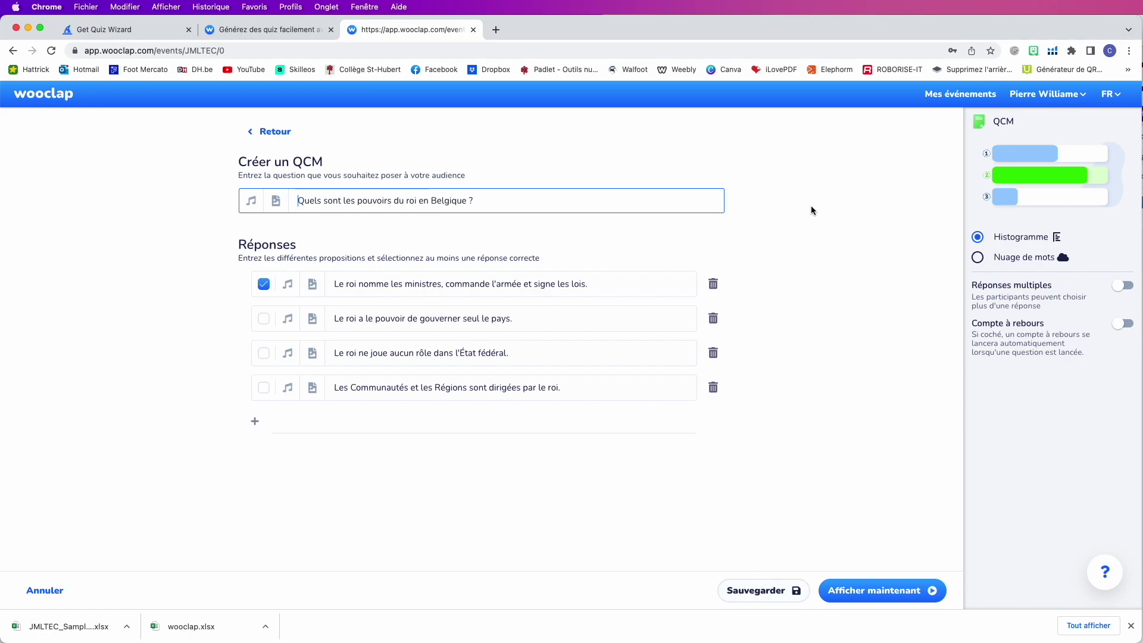
left_click(759, 591)
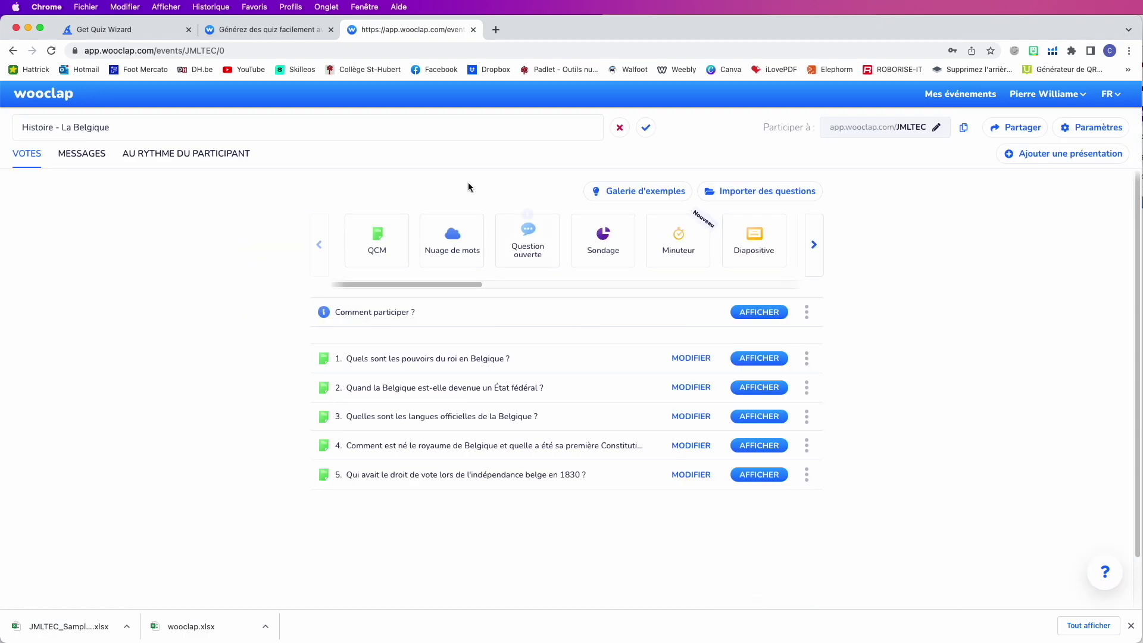
Return to Quiz Wizard, keep the "La Belgique" theme and choose a flashcard set as the content type.
left_click(271, 30)
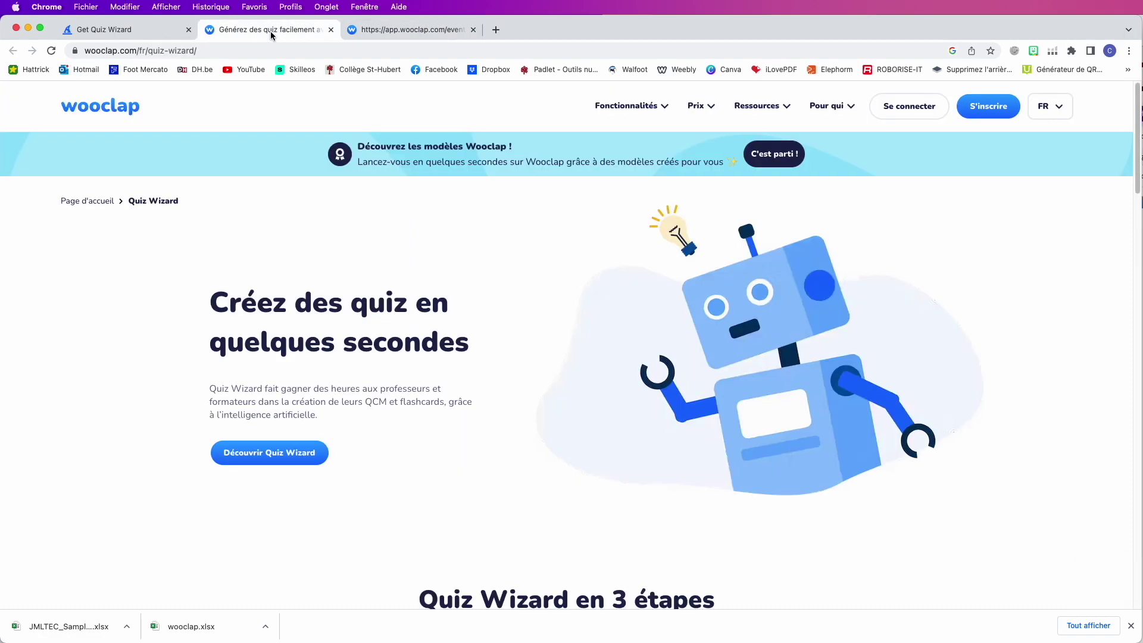
left_click(160, 31)
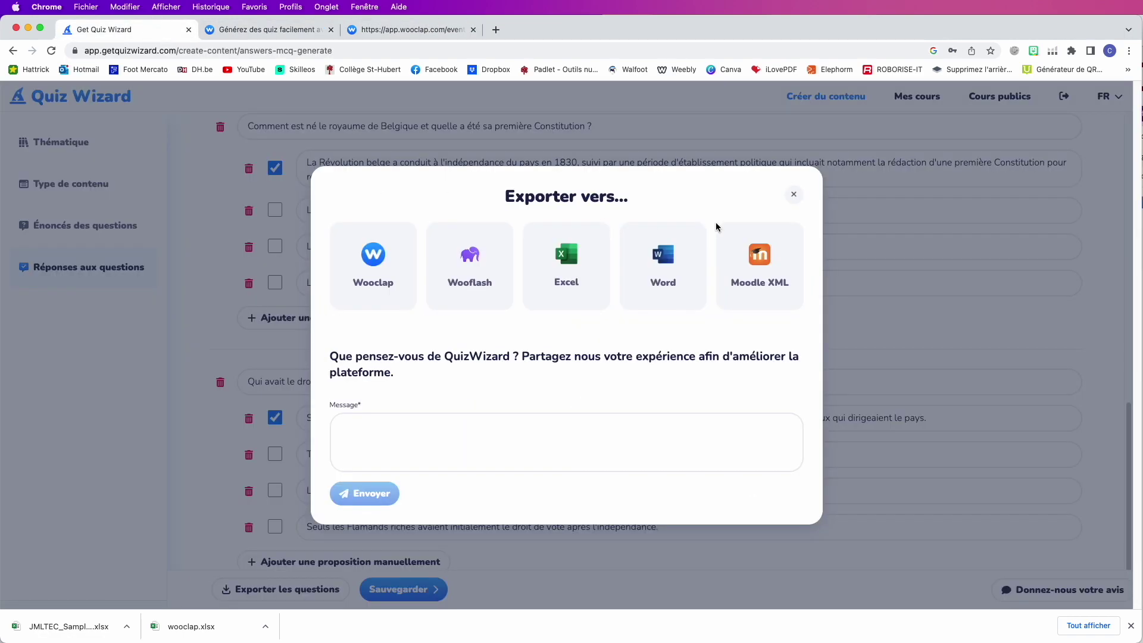
left_click(793, 195)
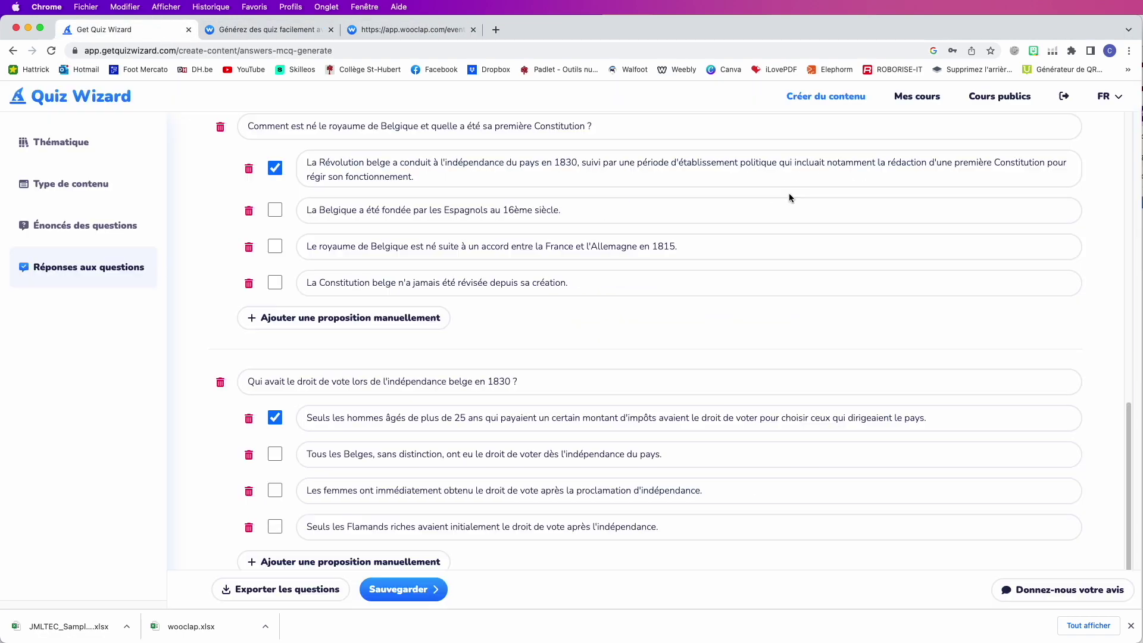
left_click(72, 147)
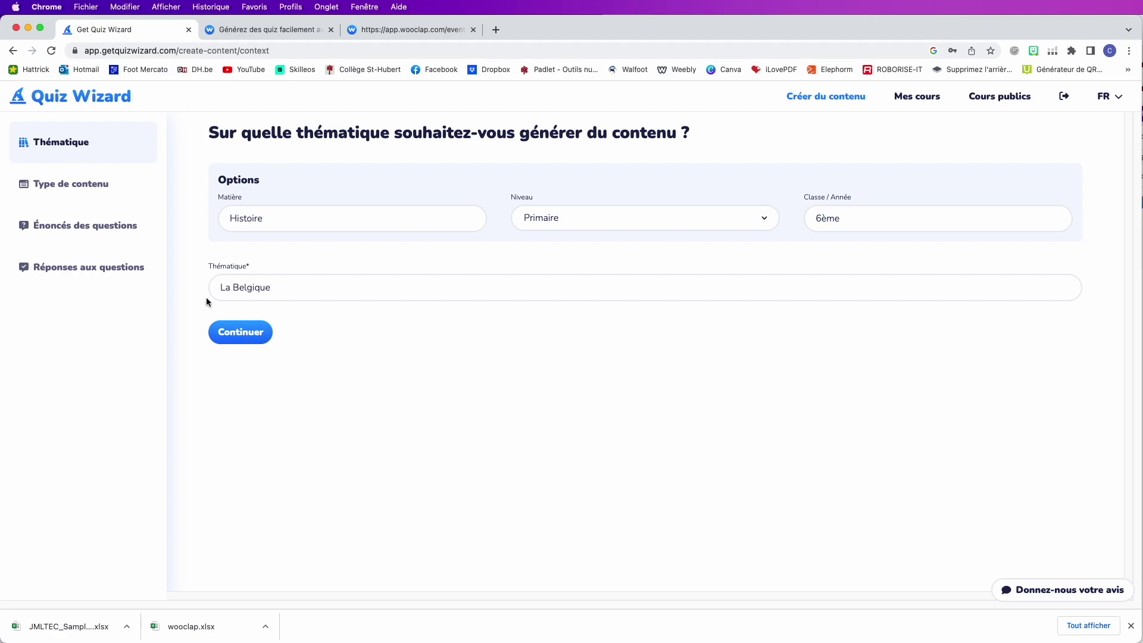
left_click(242, 337)
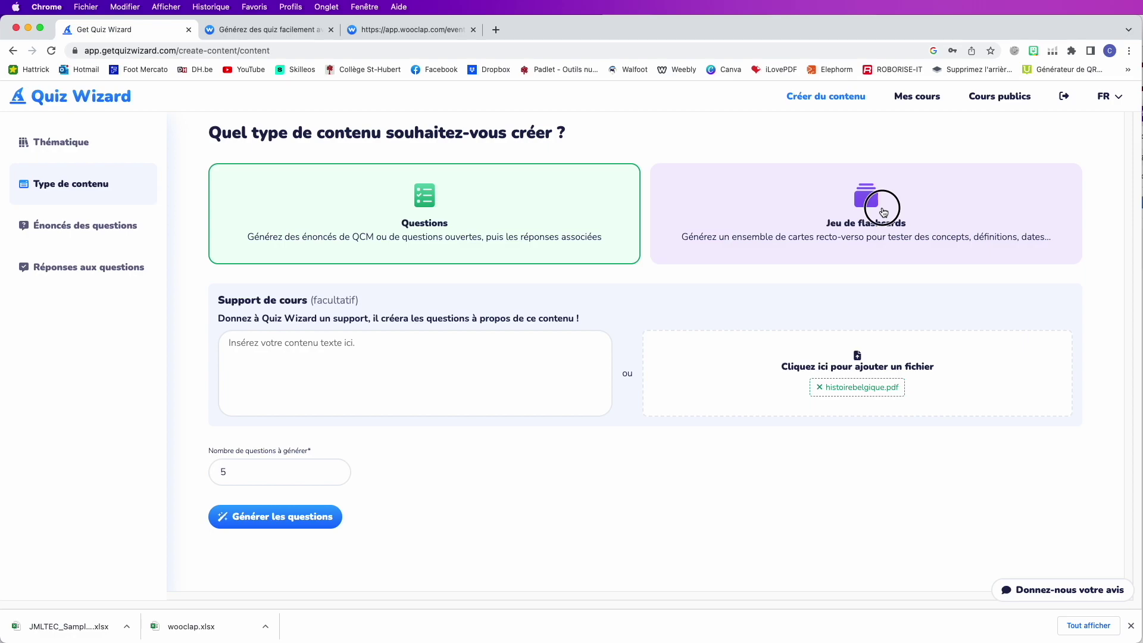
left_click(881, 209)
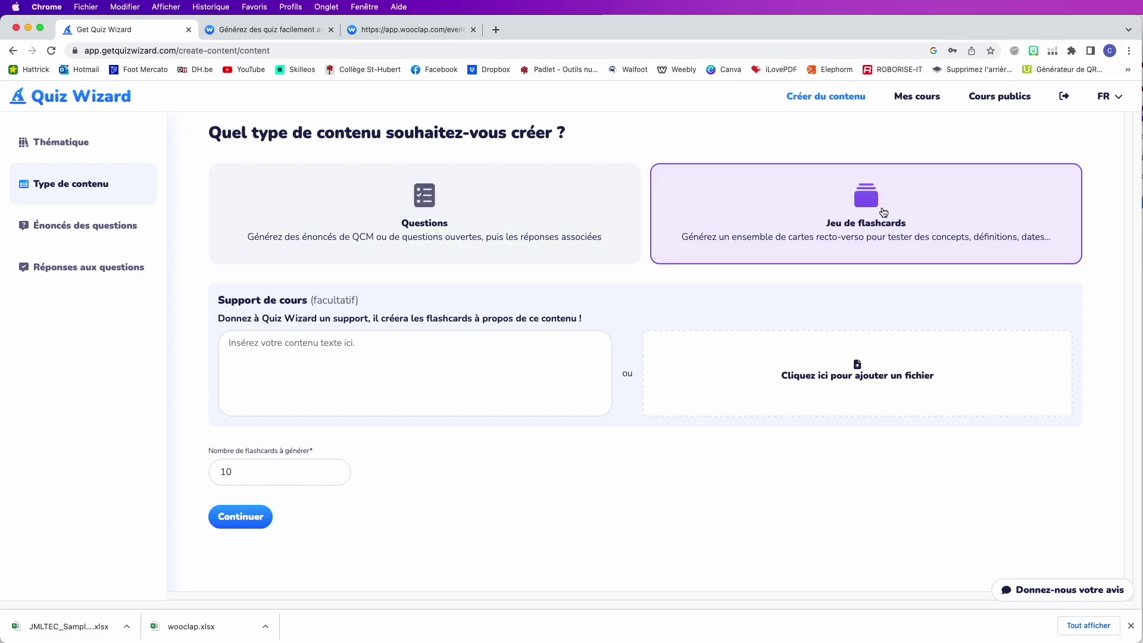
Attach histoirebelgique.pdf as the course material and set the number of flashcards to generate to 5.
left_click(863, 379)
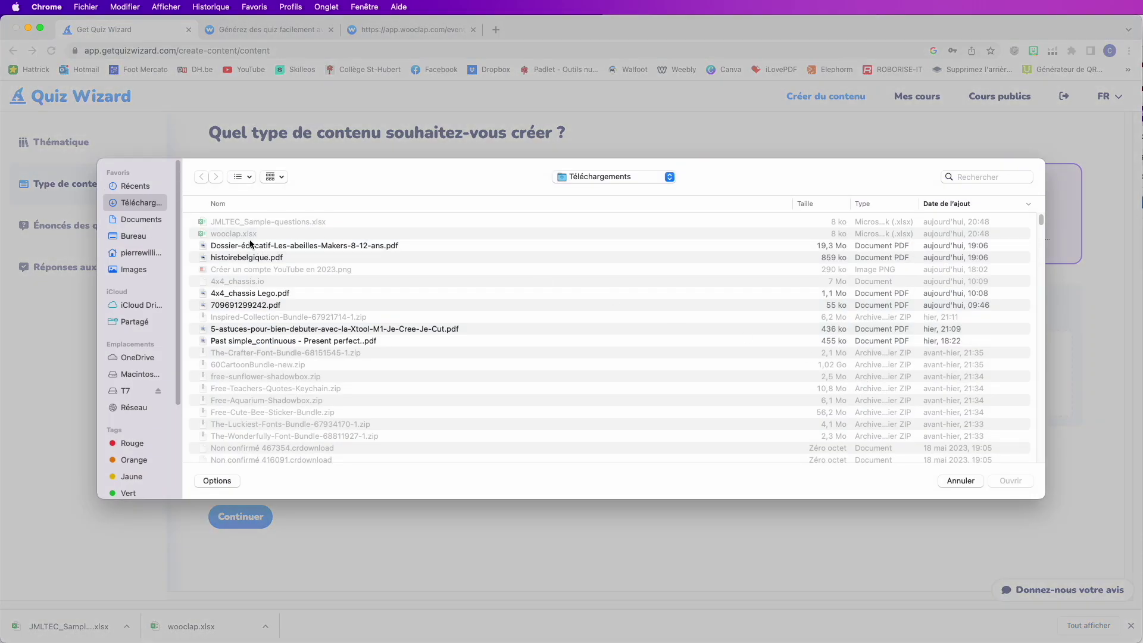
left_click(247, 258)
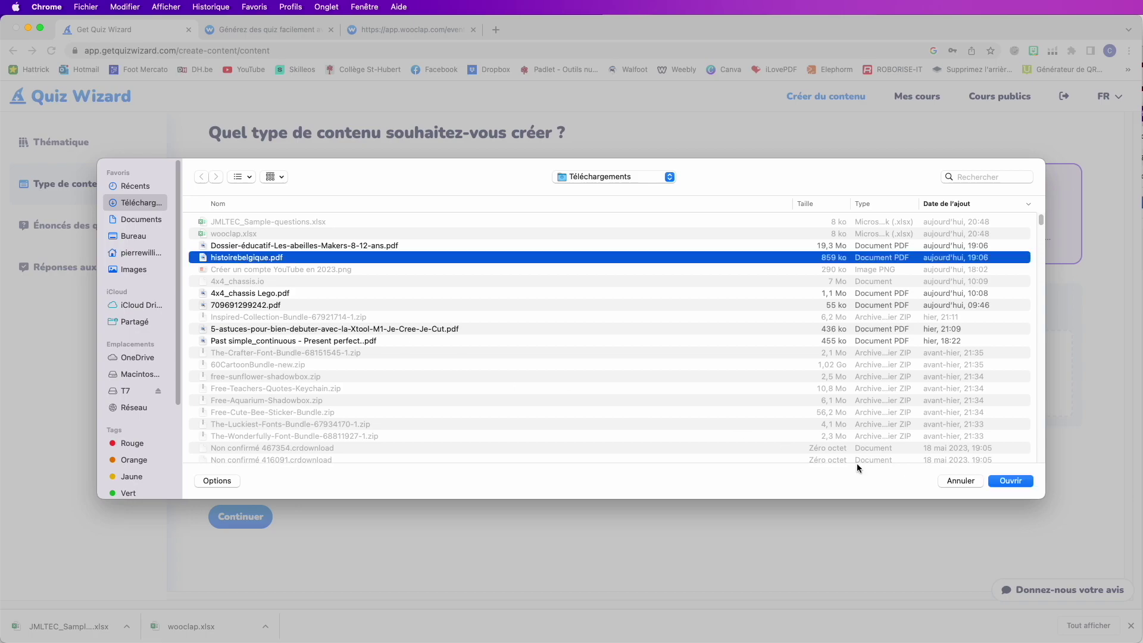
left_click(1014, 482)
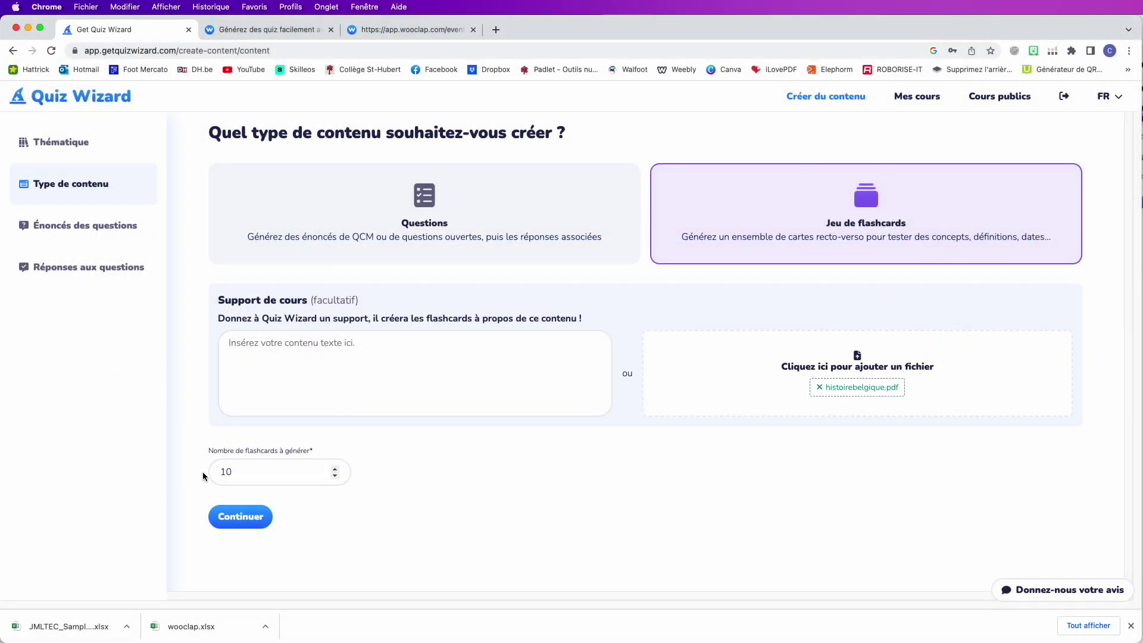
left_click_drag(239, 476, 212, 472)
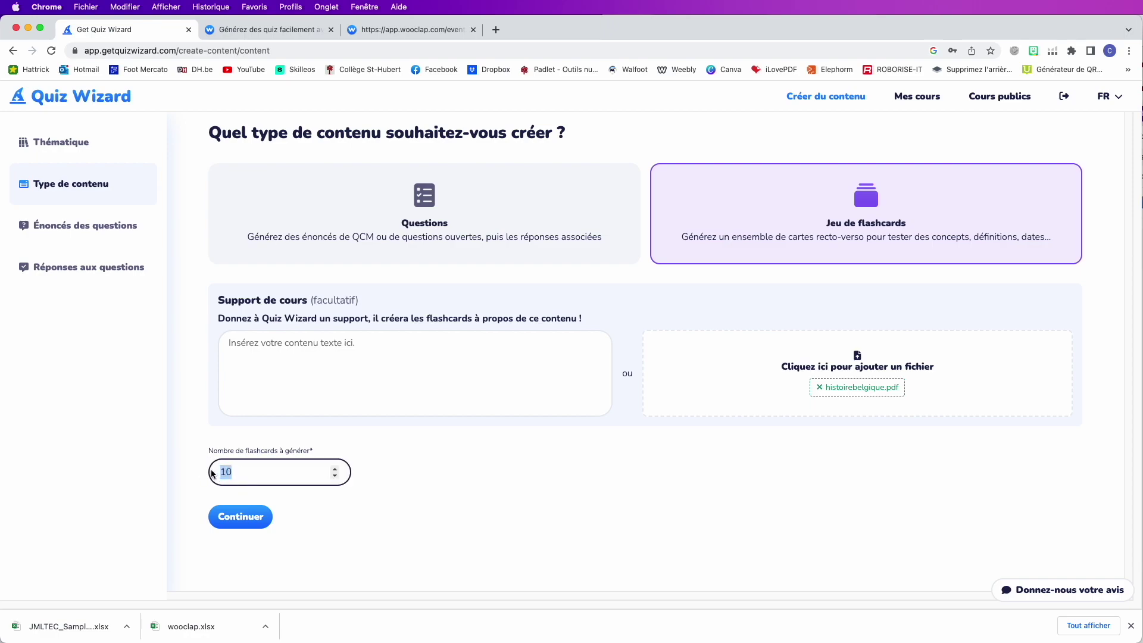
type("5")
left_click(550, 472)
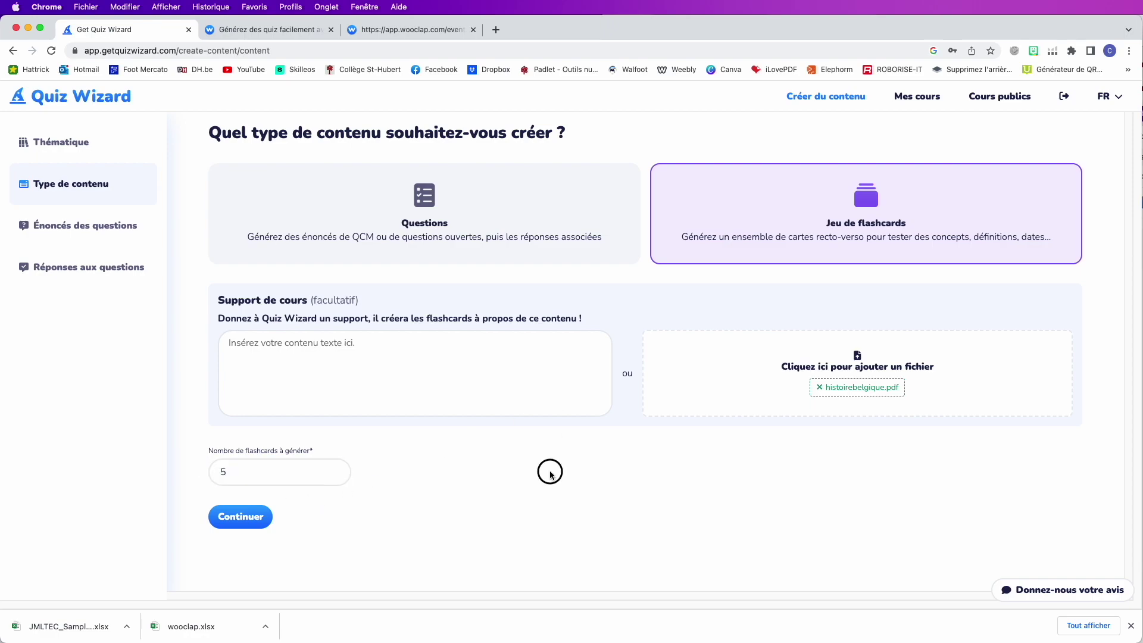
left_click(239, 521)
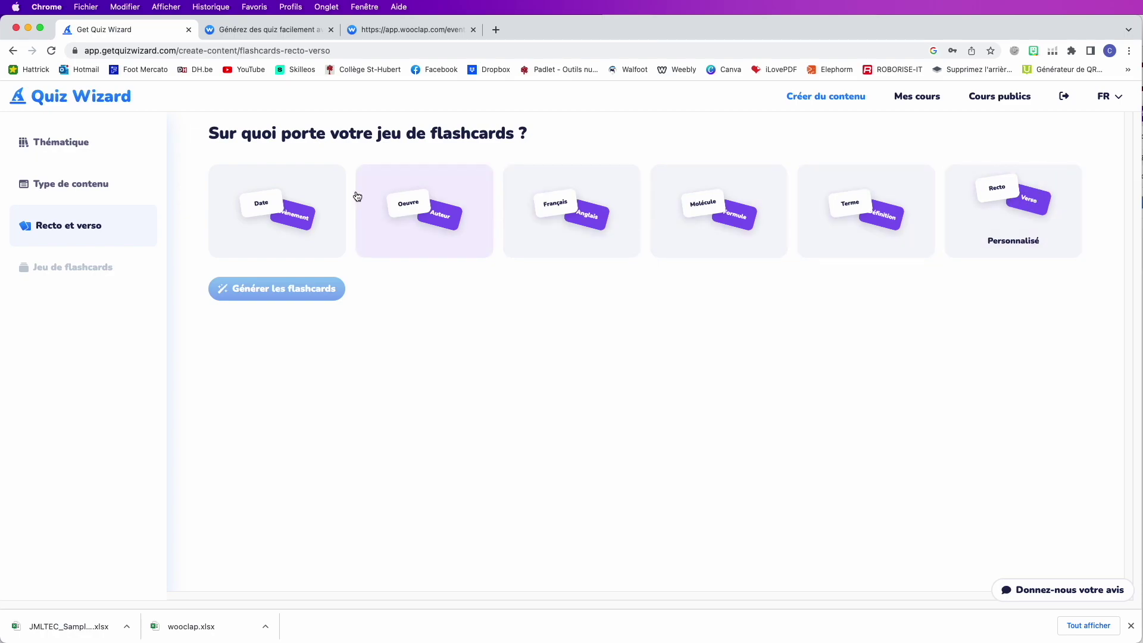
Generate the flashcards as pairs of Date and Évènement.
left_click(286, 210)
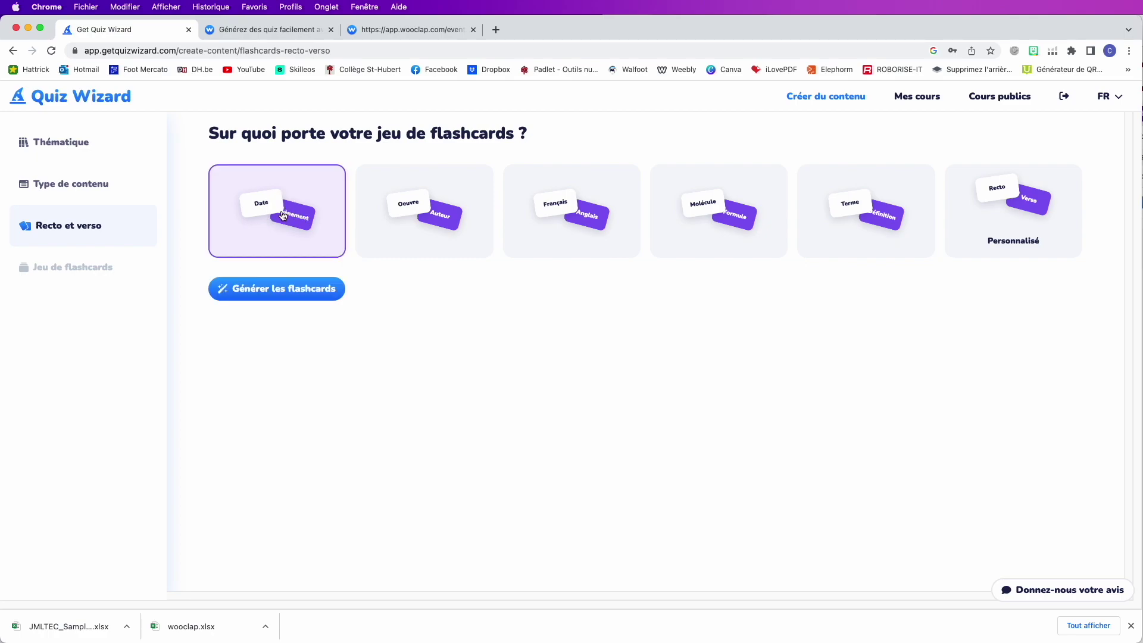
left_click(288, 296)
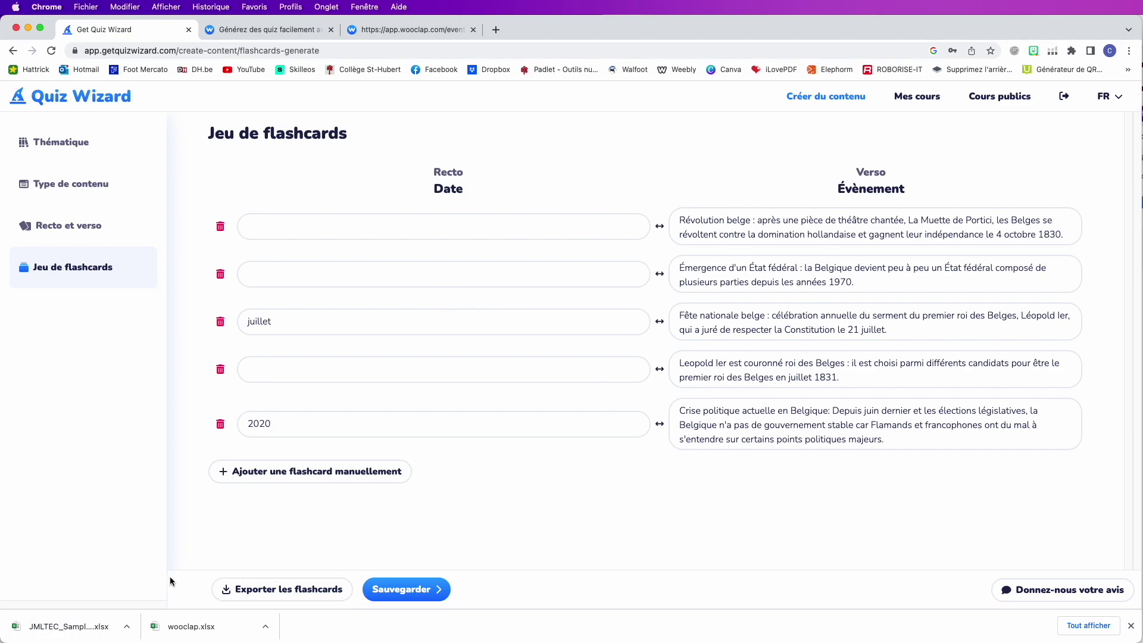
left_click(257, 589)
left_click(266, 278)
left_click(274, 229)
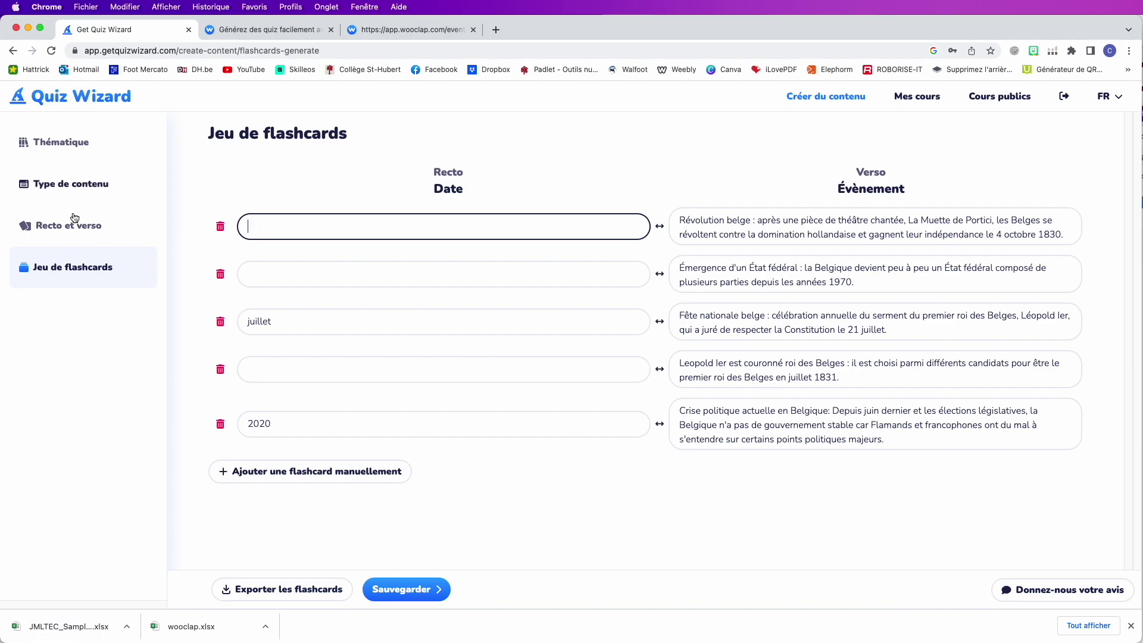
Change the flashcards' front and back type to Terme and Définition and generate the set again.
left_click(92, 226)
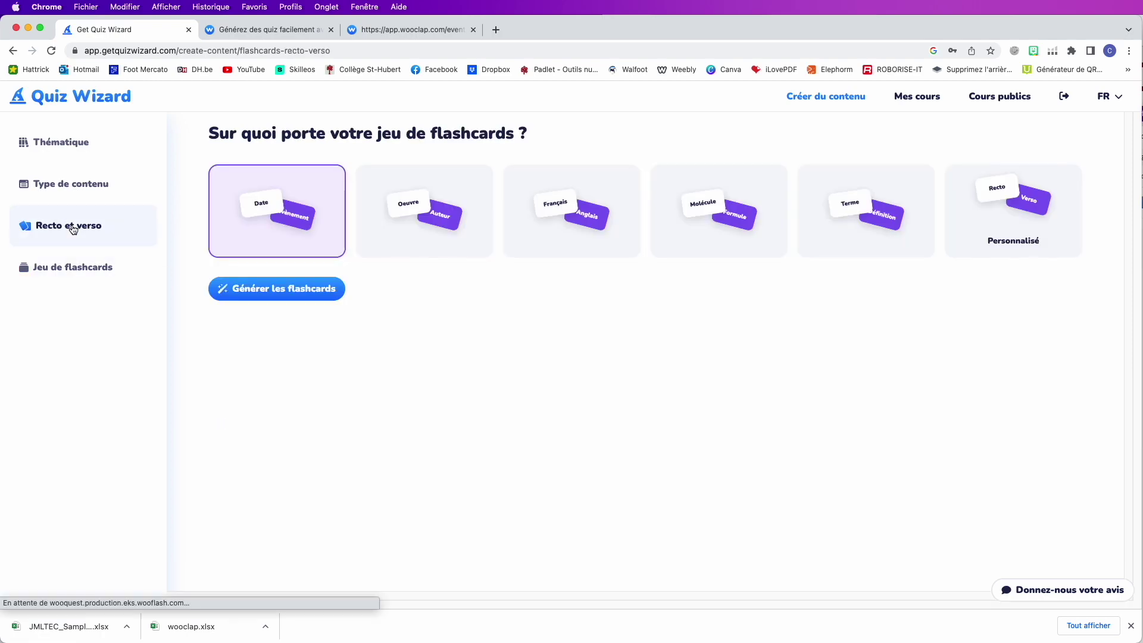
left_click(875, 214)
left_click(271, 294)
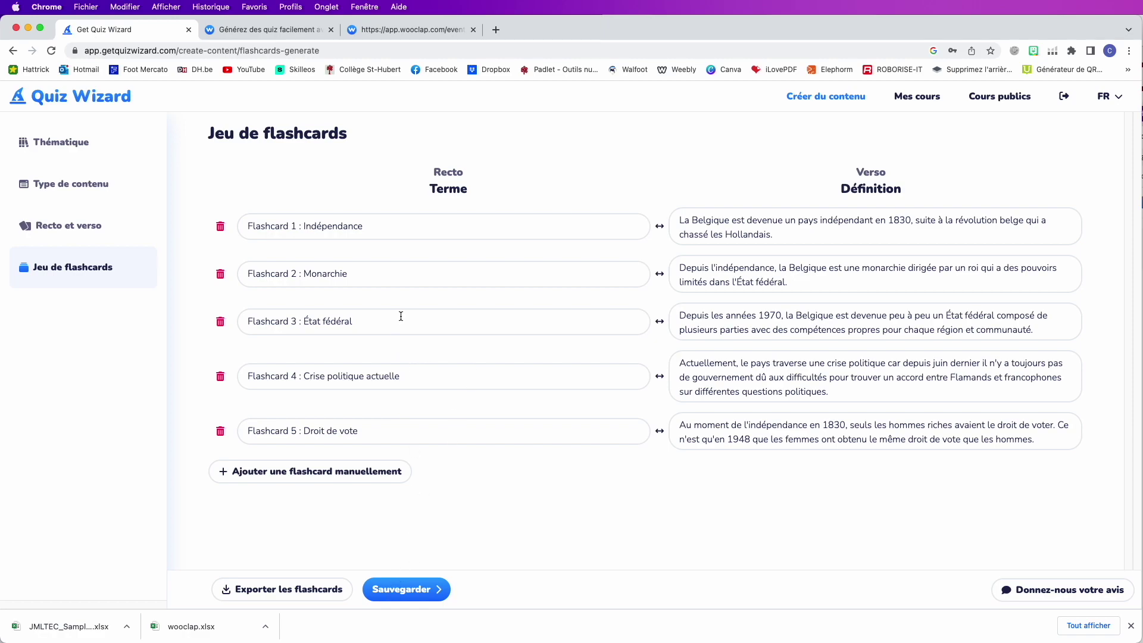
Save the generated flashcard set in the "Histoire - La Belgique" course.
left_click(417, 592)
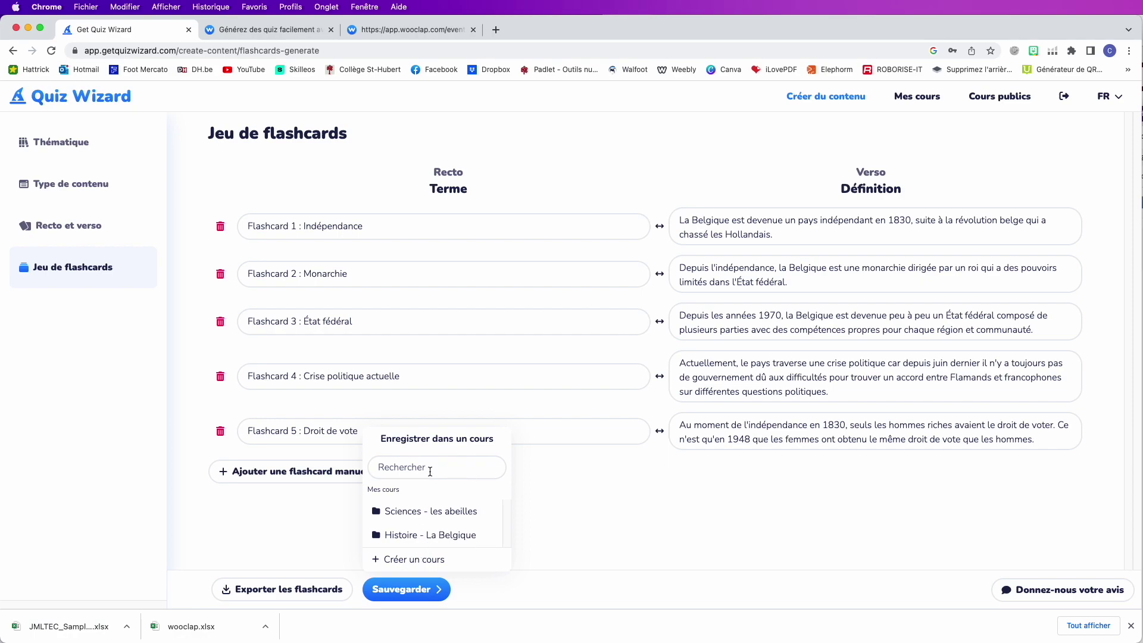
left_click(412, 537)
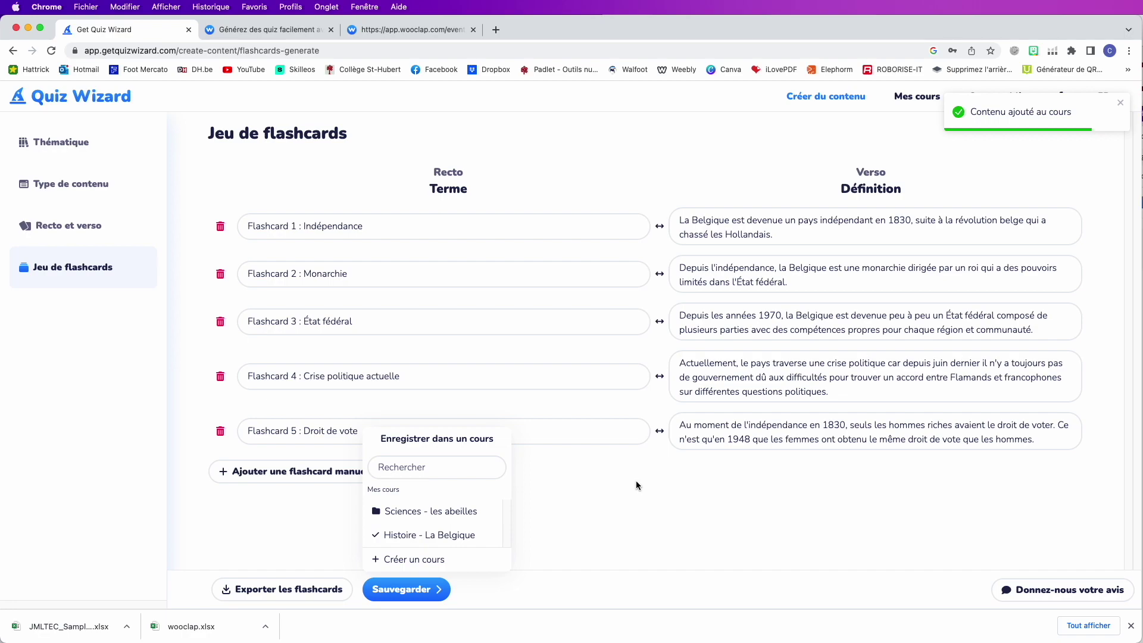
left_click(604, 496)
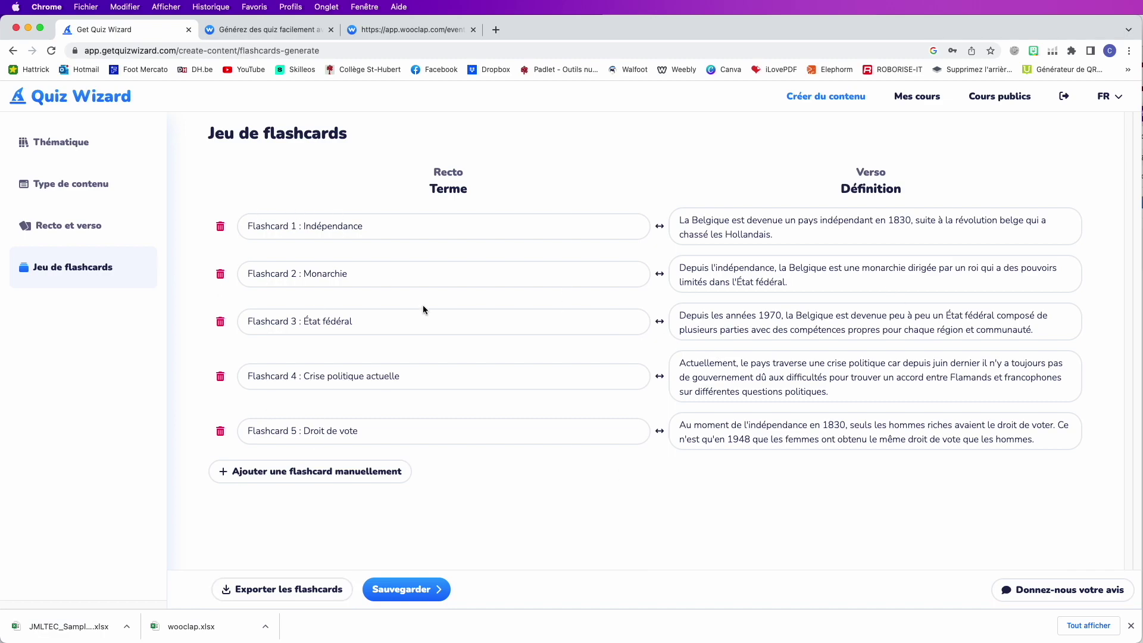
Export the flashcards in Wooflash format and close the export dialog.
left_click(275, 593)
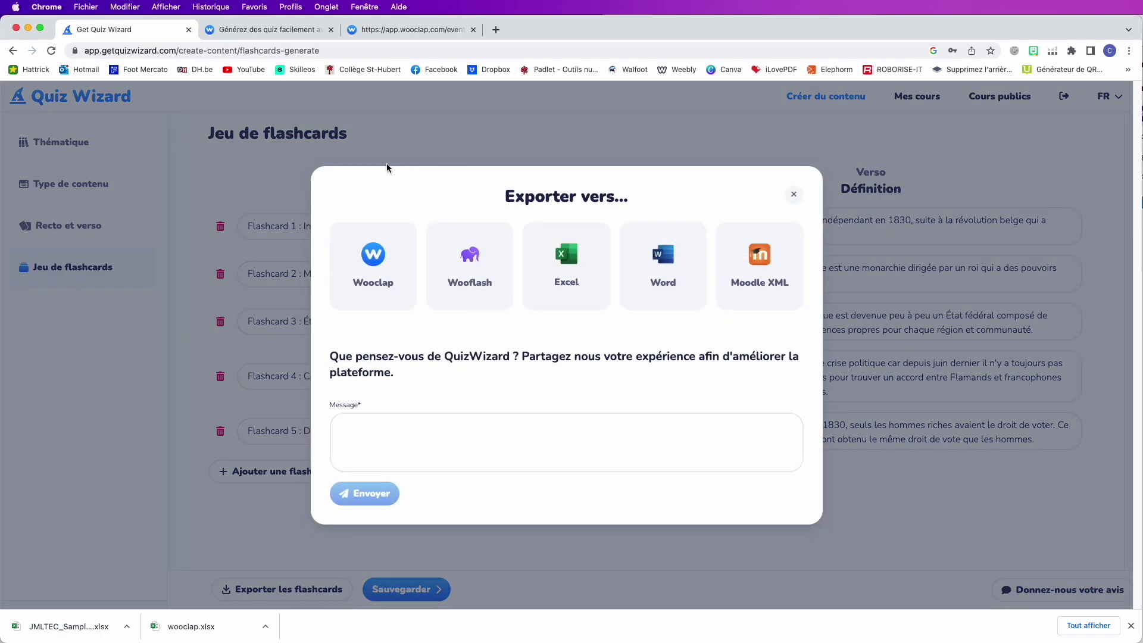
left_click(466, 260)
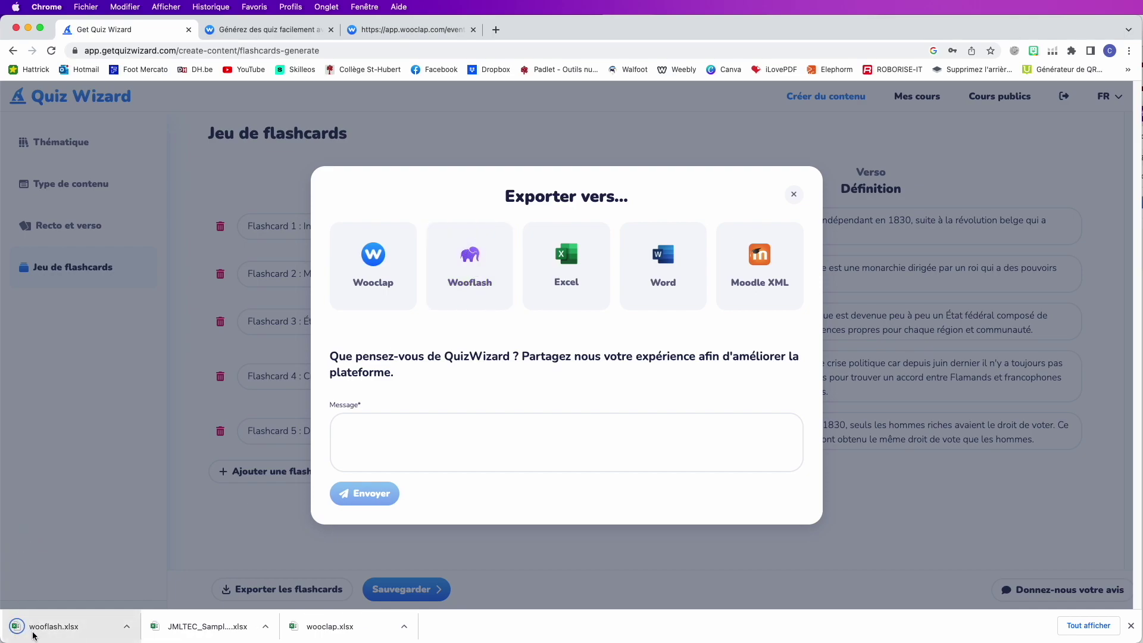
left_click(794, 194)
Search the web for "wooflash" in a new browser tab and open the Wooflash website.
left_click(496, 29)
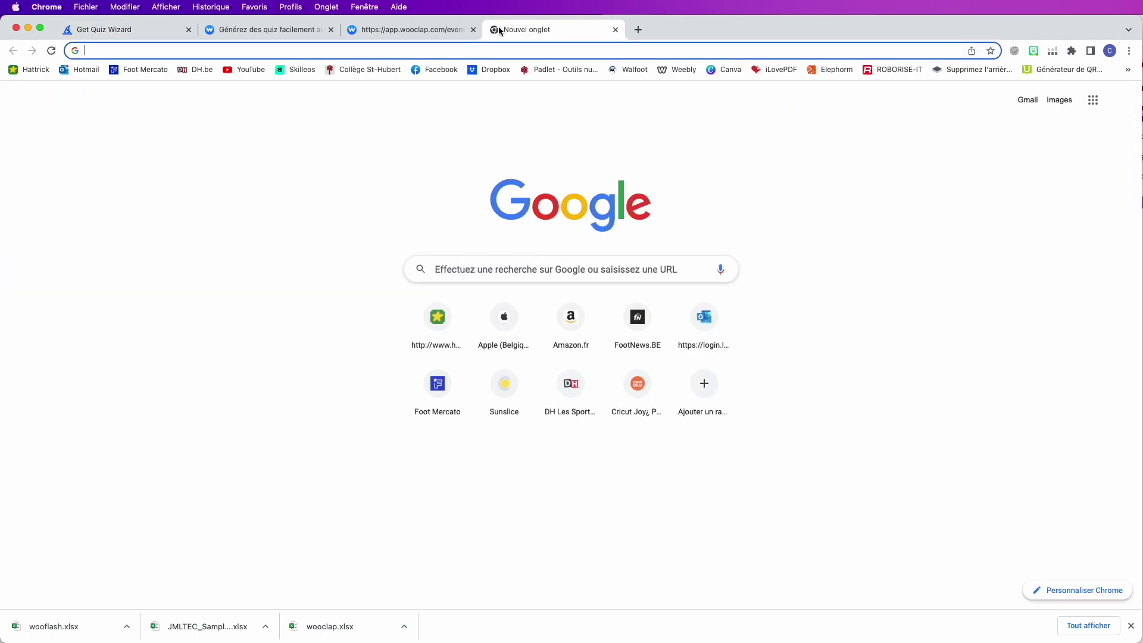
type("wooflash")
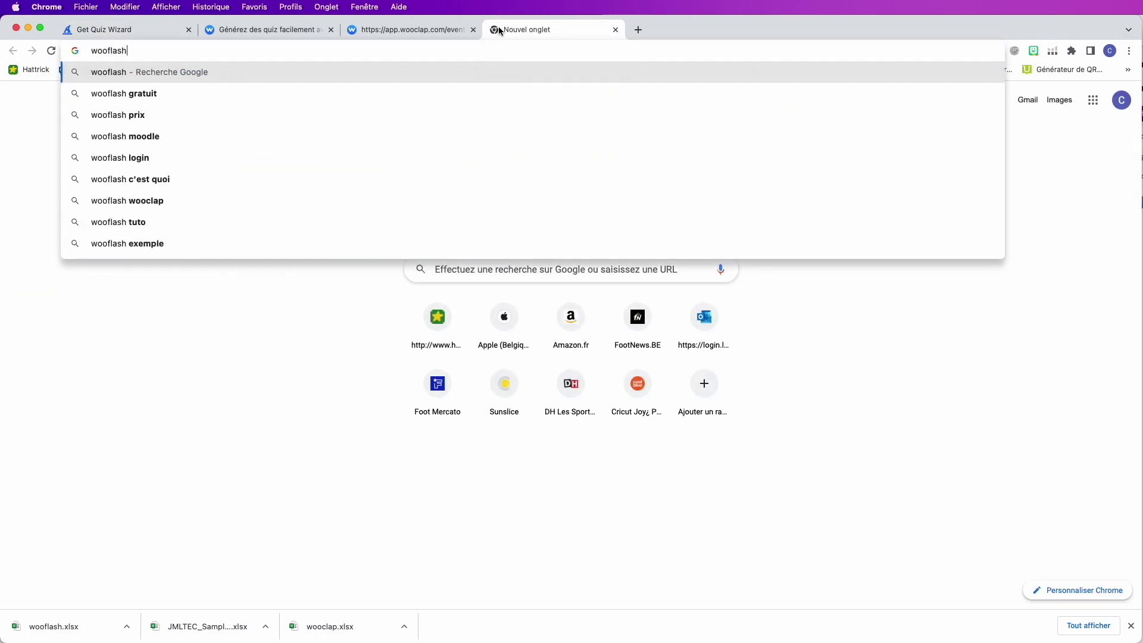
key("Return")
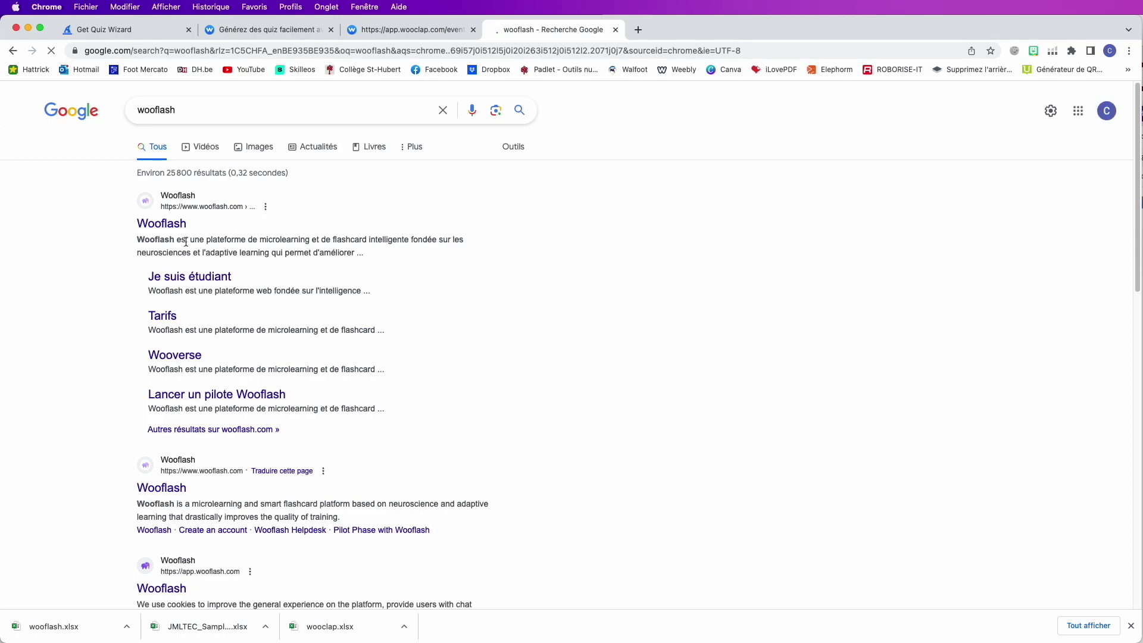
left_click(160, 224)
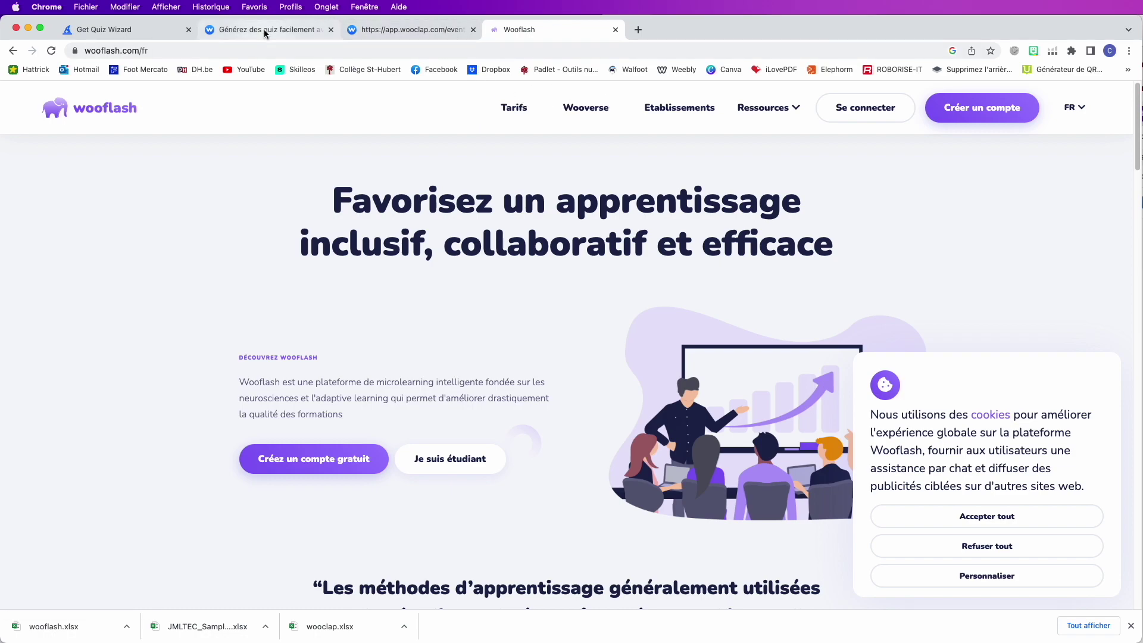
Return to Quiz Wizard and review the saved contents of the "Histoire - La Belgique" course under the personal courses.
left_click(106, 29)
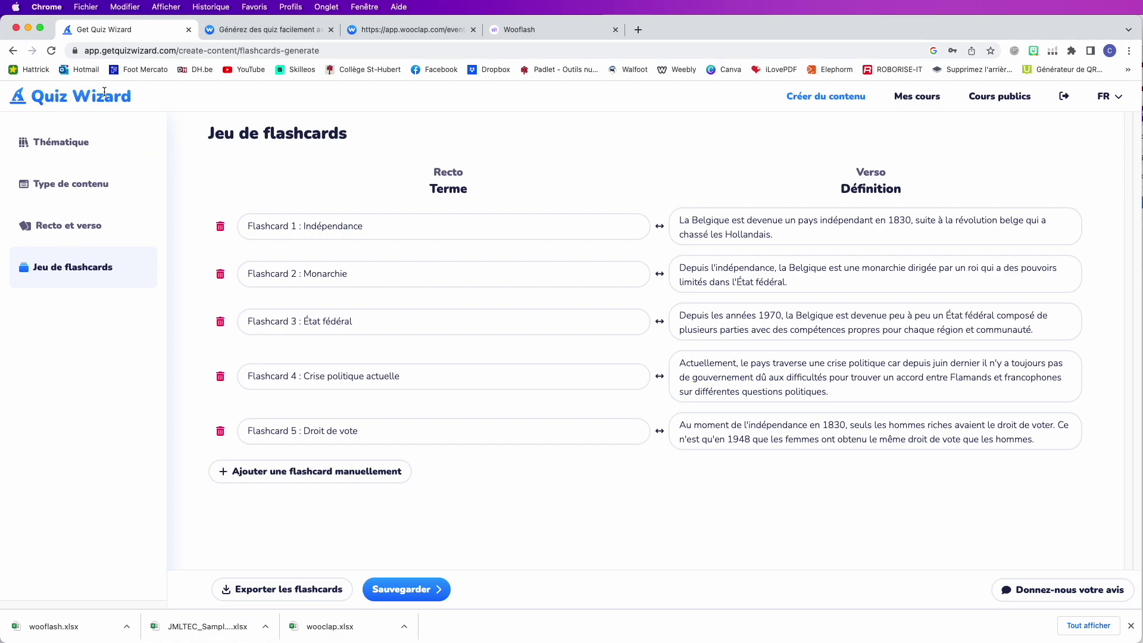
left_click(902, 103)
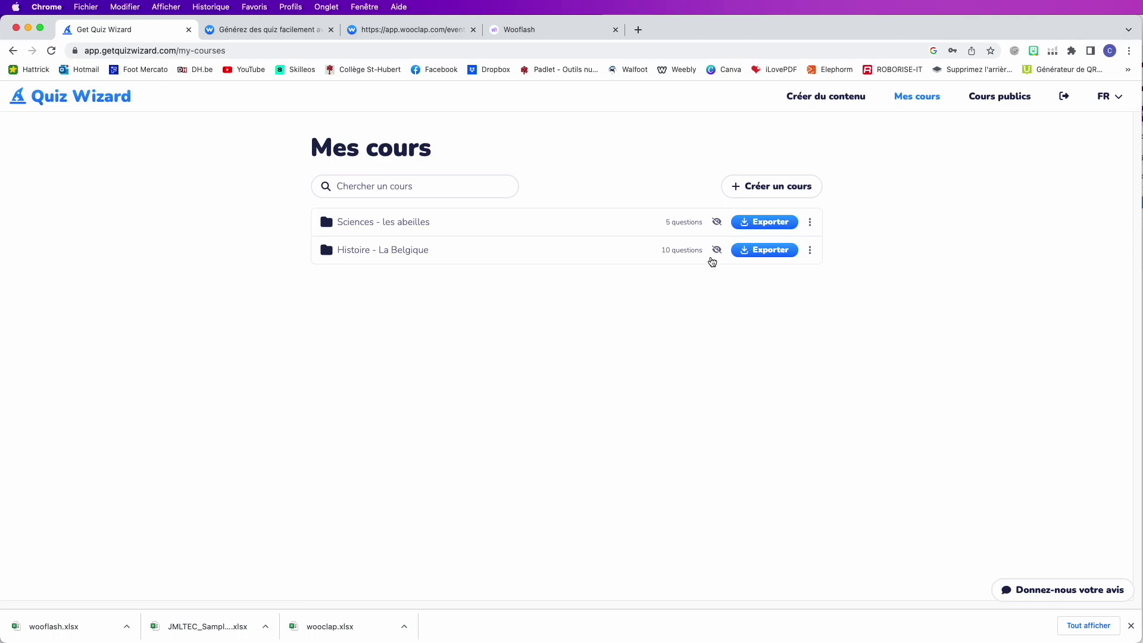
left_click(716, 251)
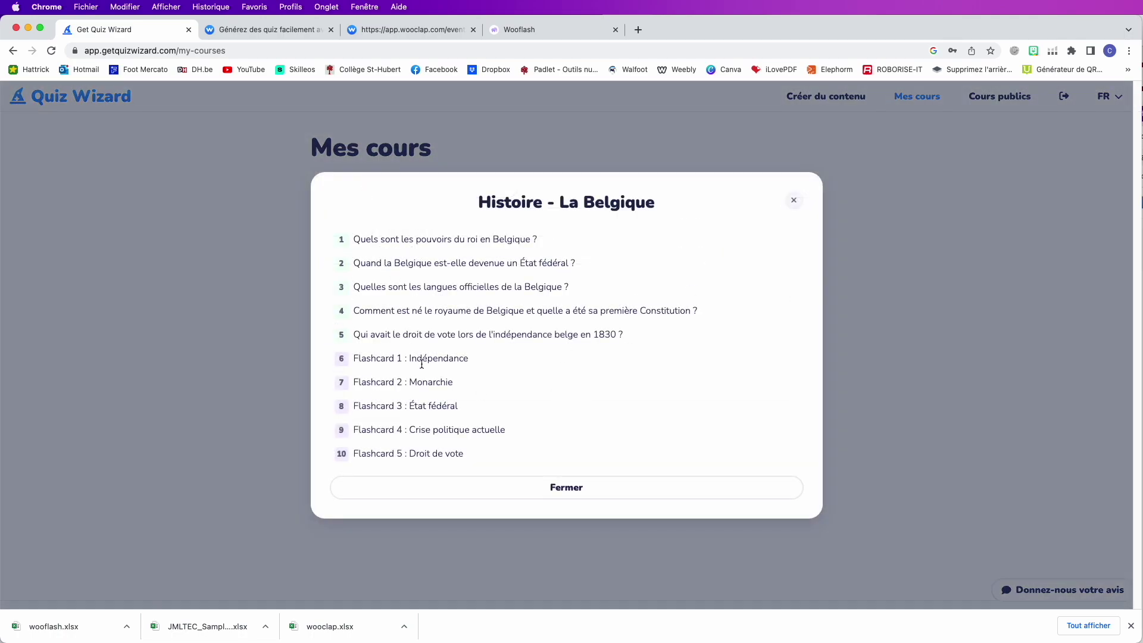
left_click(567, 491)
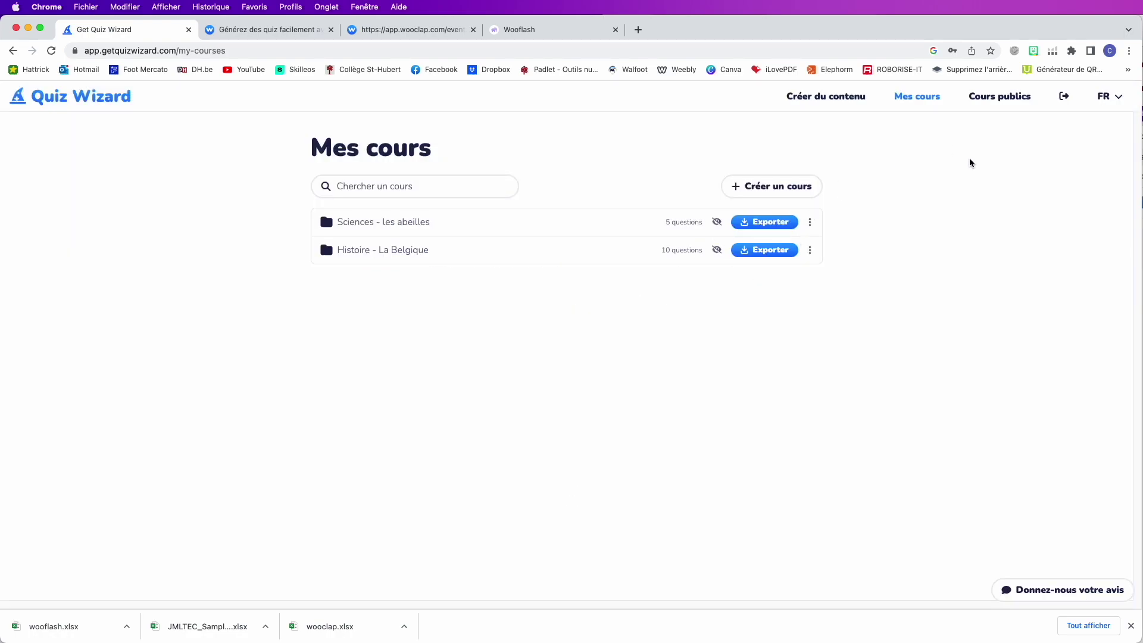